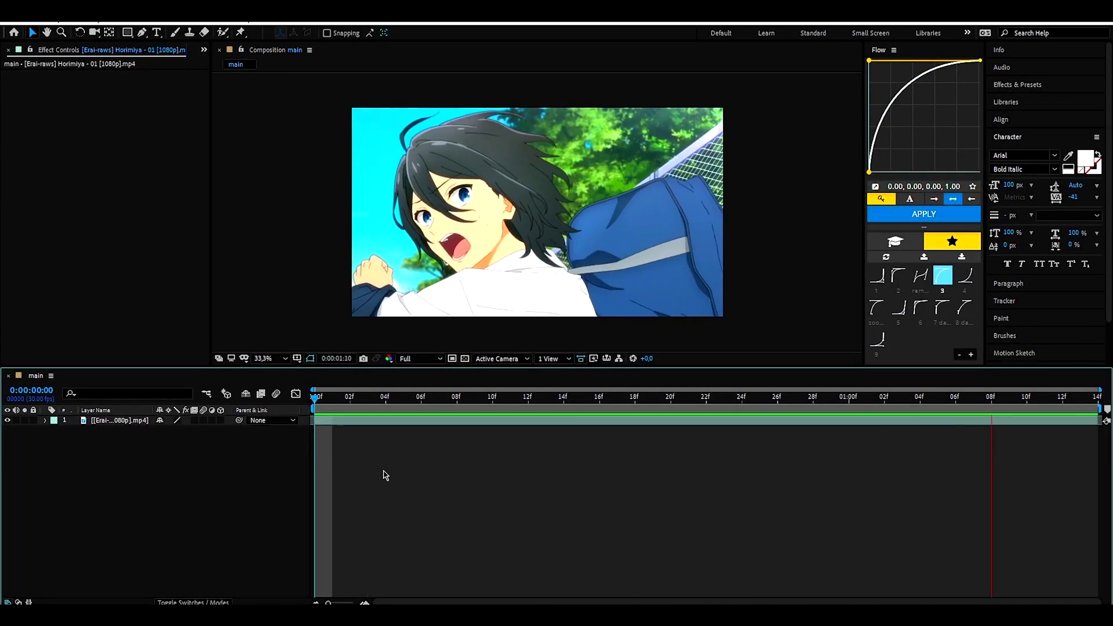
Select the anime footage layer in the 'main' composition timeline
click(332, 416)
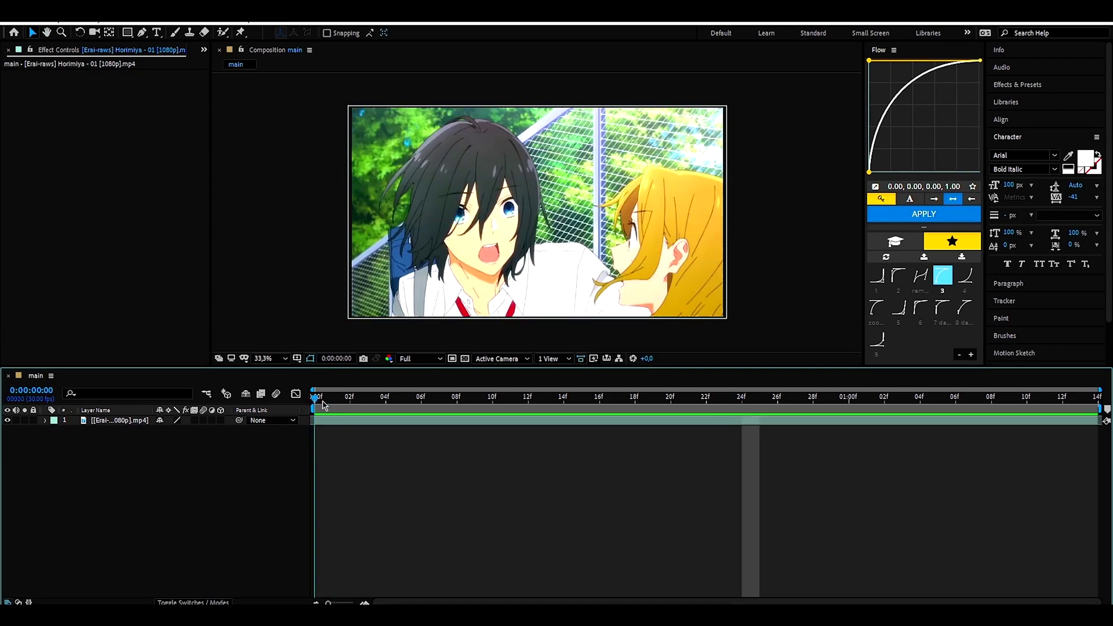
Pre-compose the footage layer as 'edit completed', moving all attributes into the new composition
right_click(124, 423)
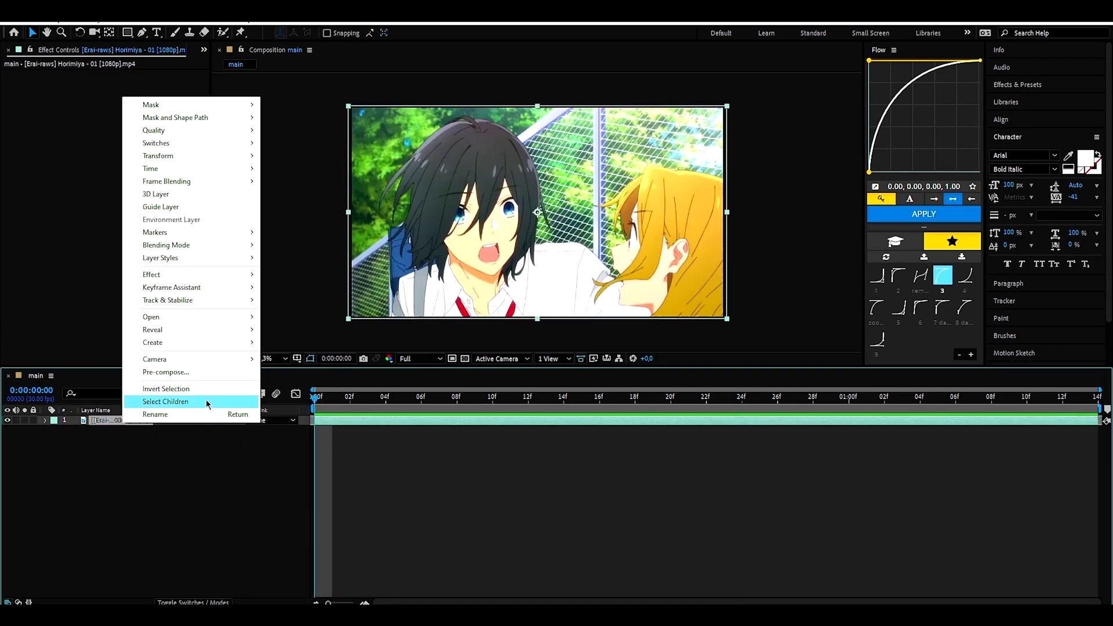
click(191, 373)
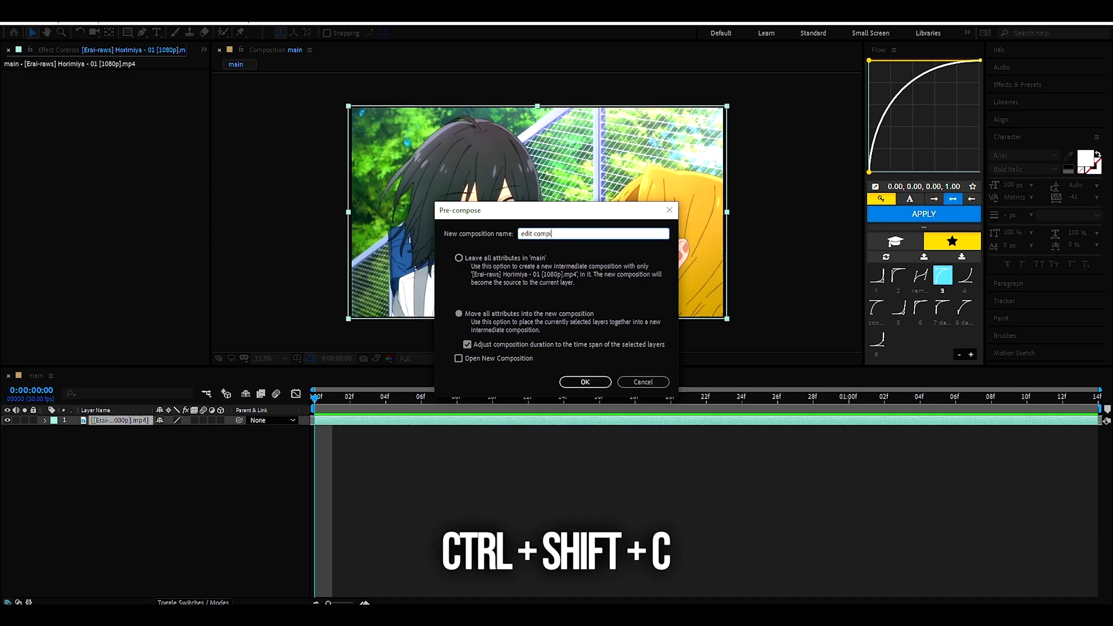
click(458, 314)
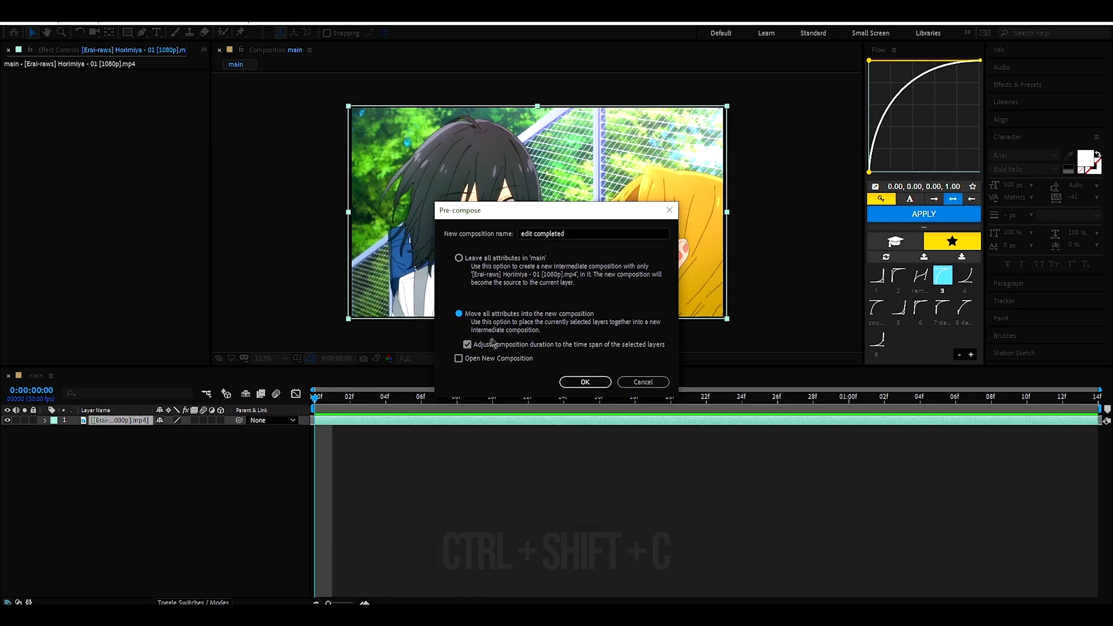
click(585, 383)
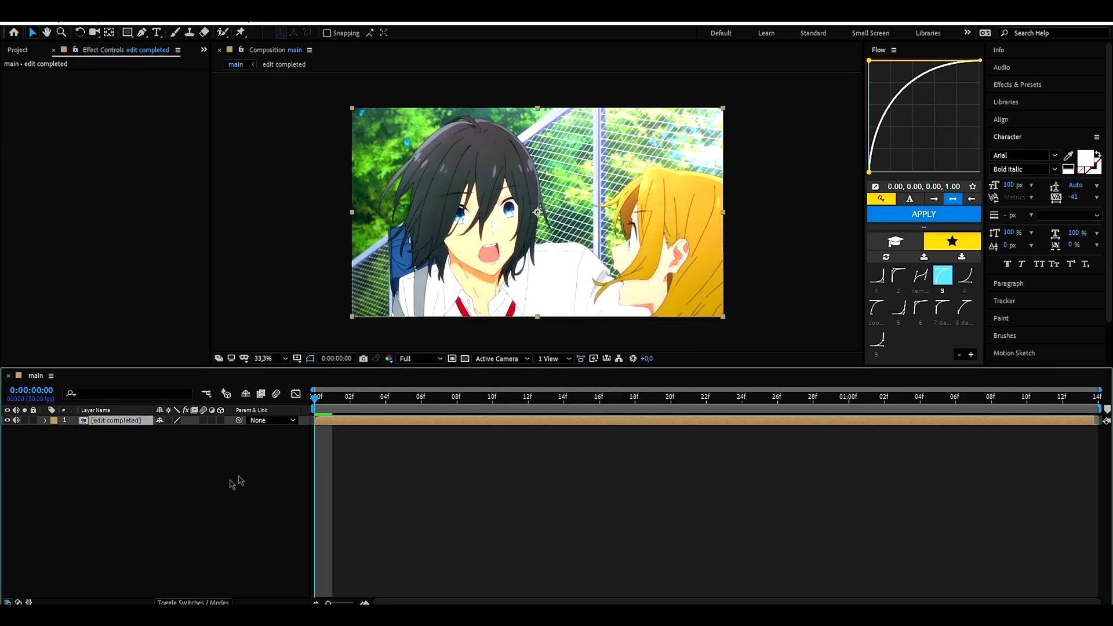
right_click(126, 454)
Add two adjustment layers above the precomp, named 'sharp' and 'cc'
mouse_move(151, 458)
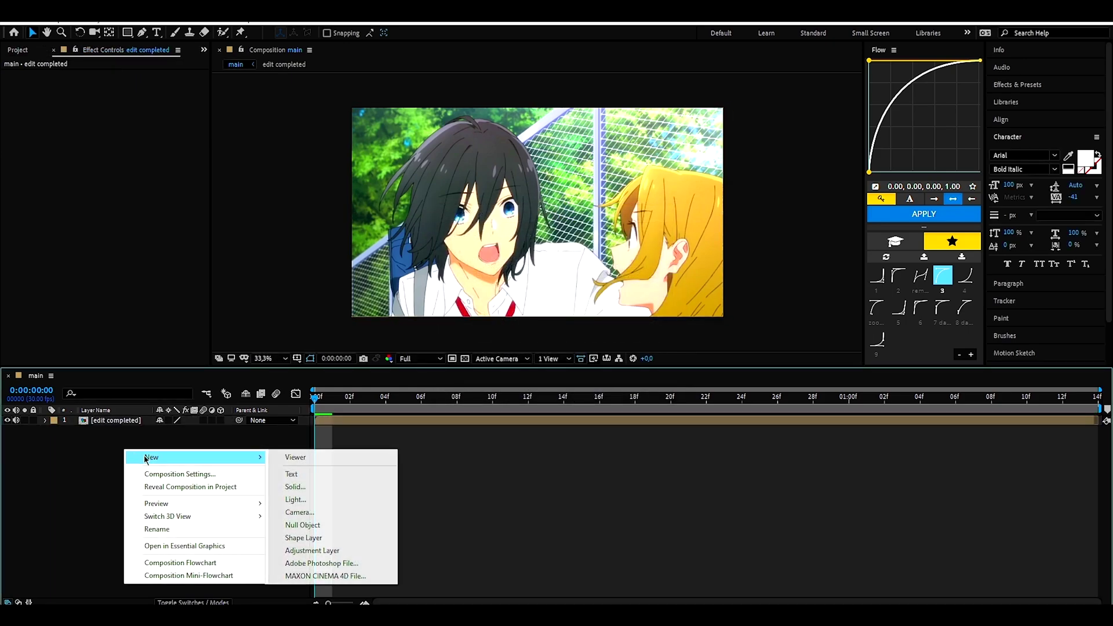
click(326, 555)
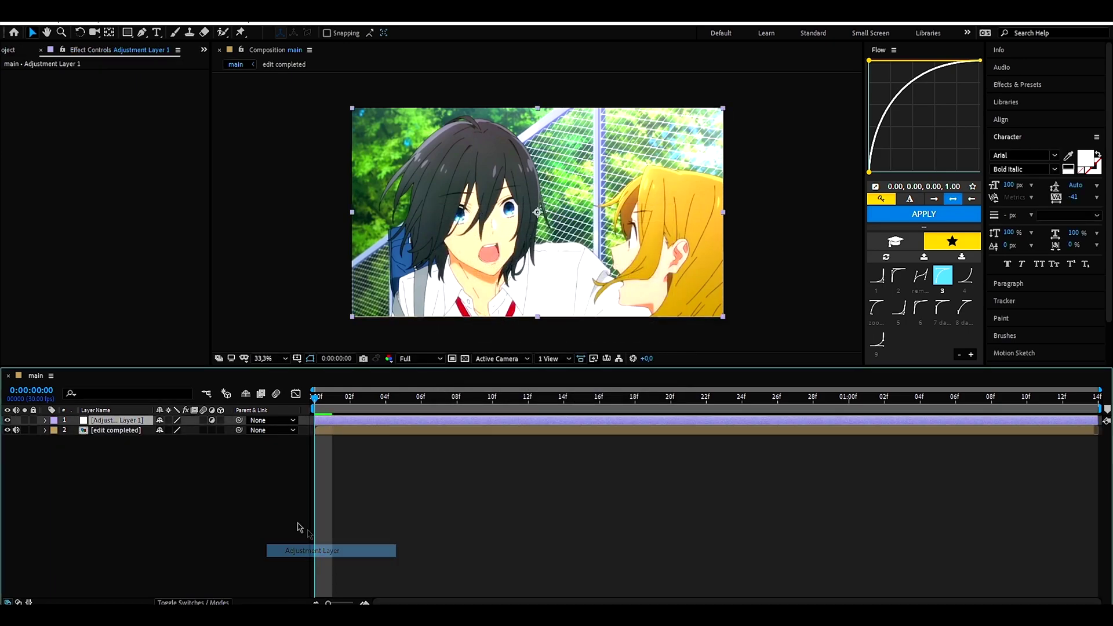
key(ctrl+d)
click(132, 431)
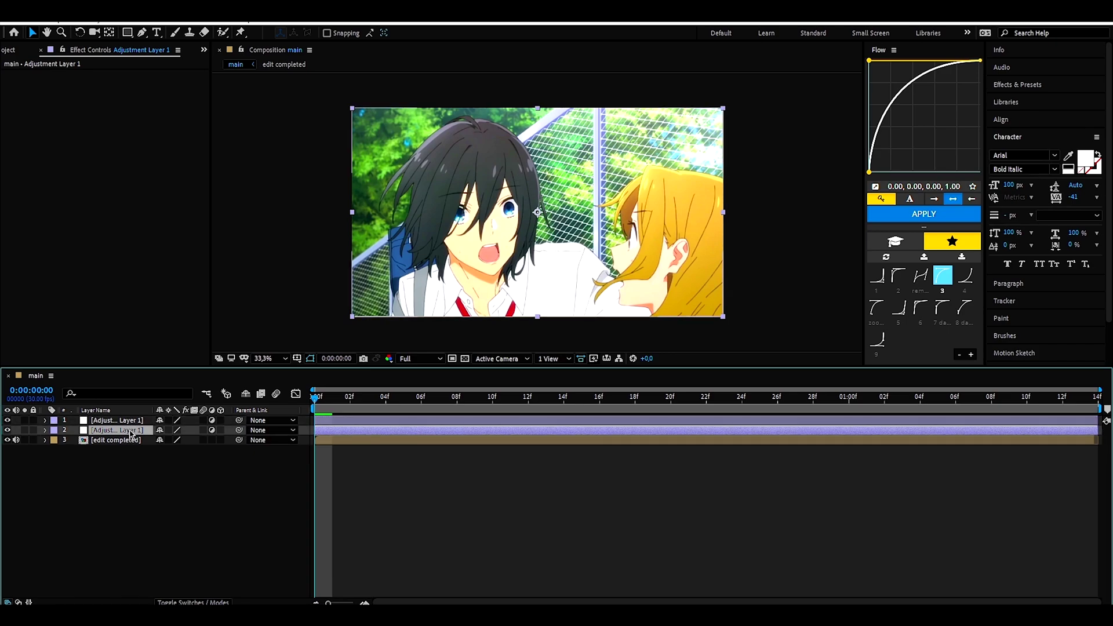
click(203, 522)
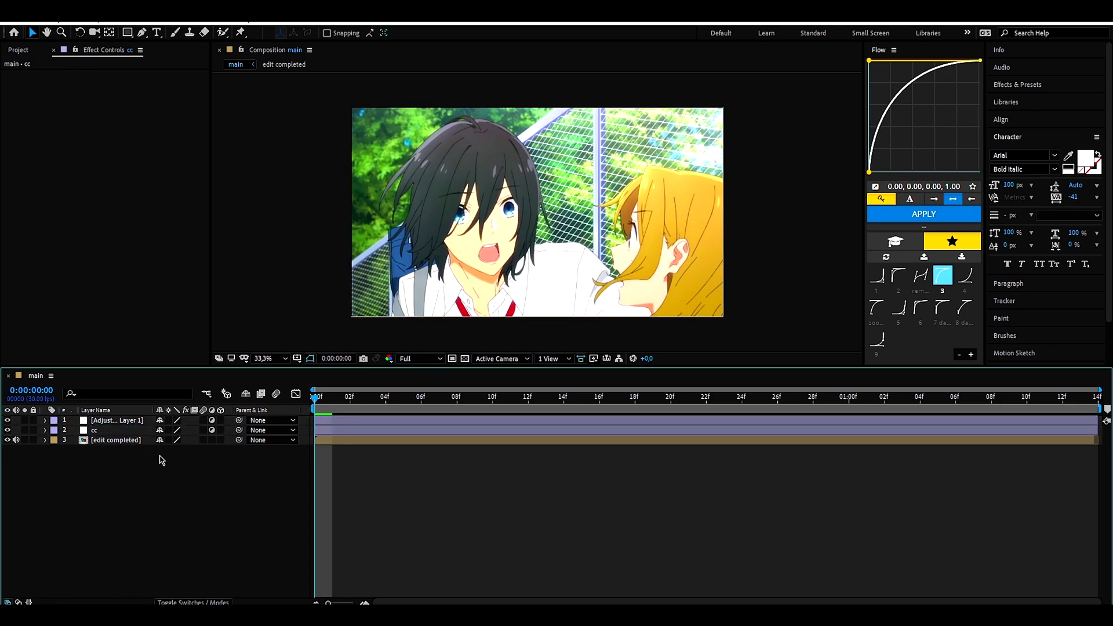
click(132, 425)
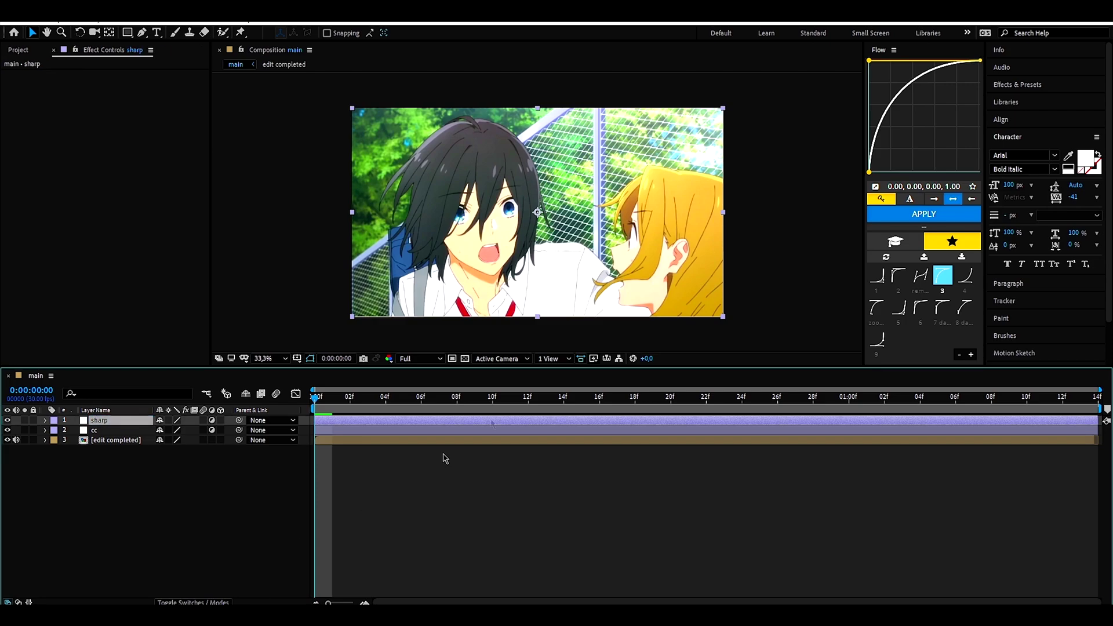
Apply the Looks effect to the cc layer and open its editor
click(118, 432)
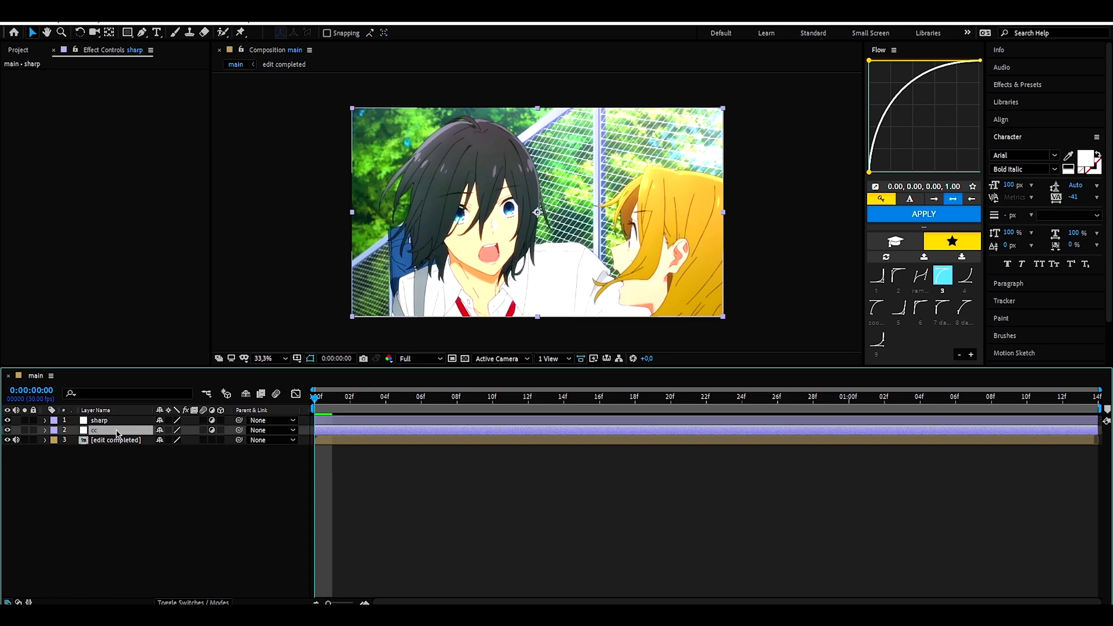
key(ctrl+space)
text(loos)
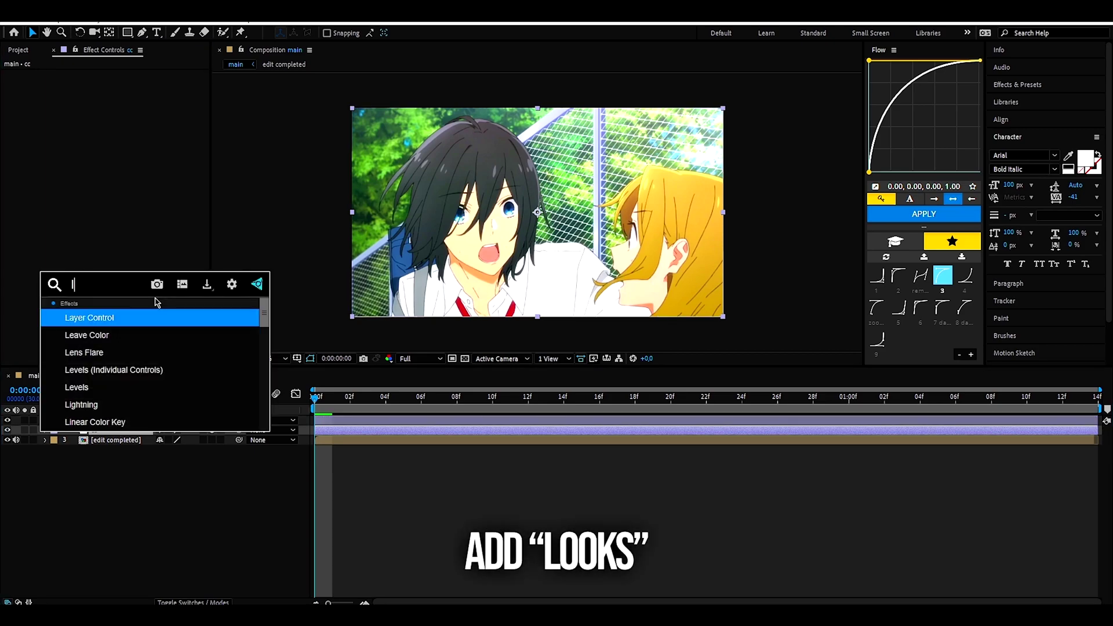
key(BackSpace)
key(Return)
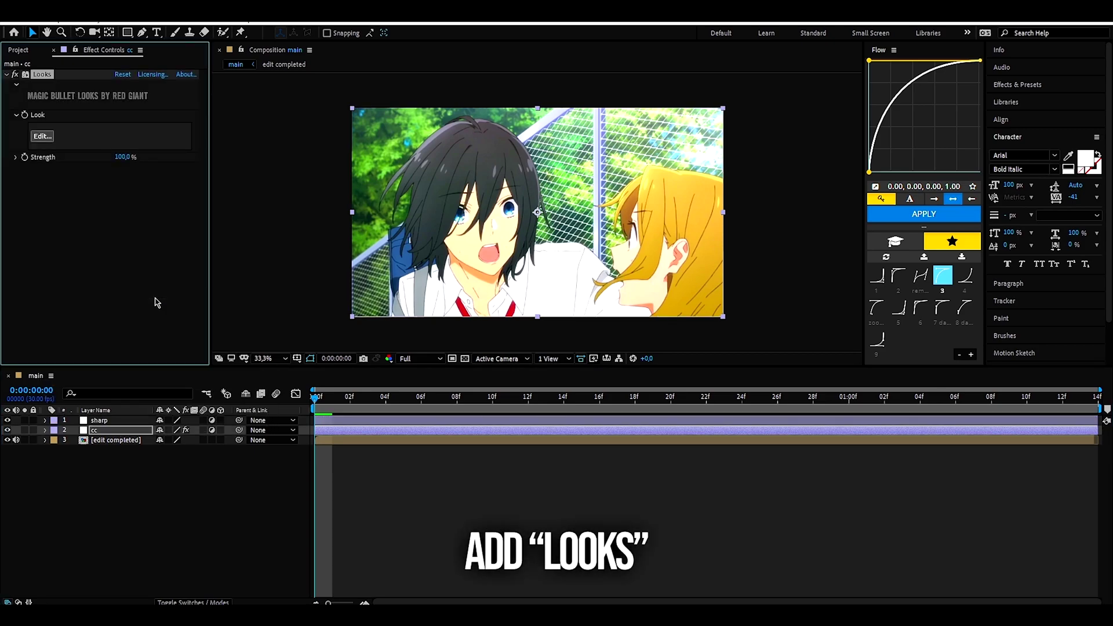
click(41, 136)
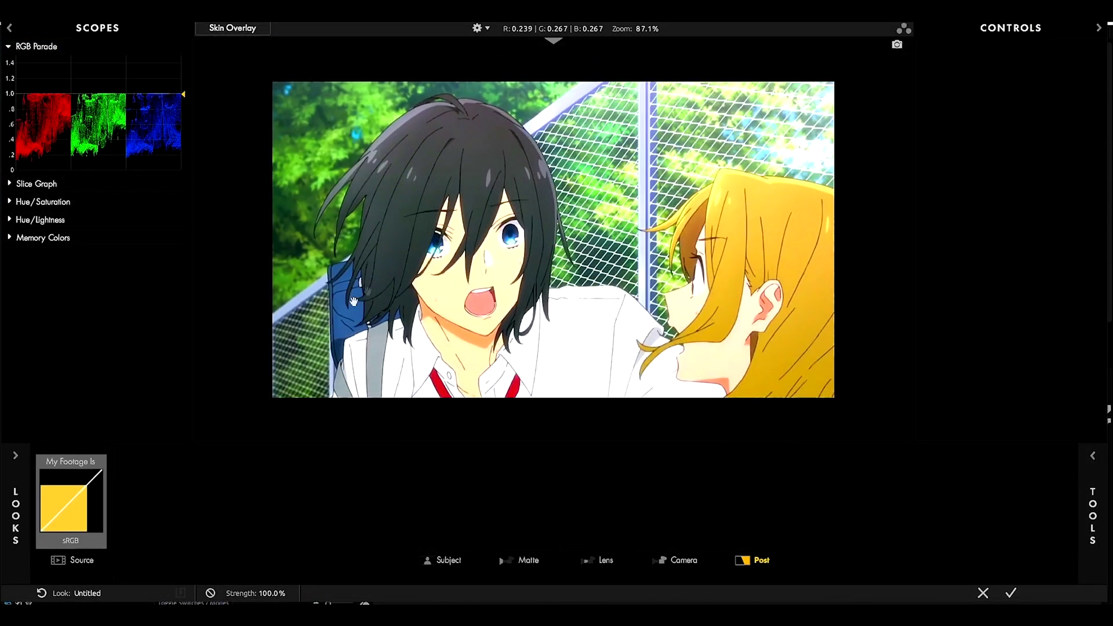
Apply the CC Space 2 look with the Pop tool at +50% Pop and 150% Size
click(22, 464)
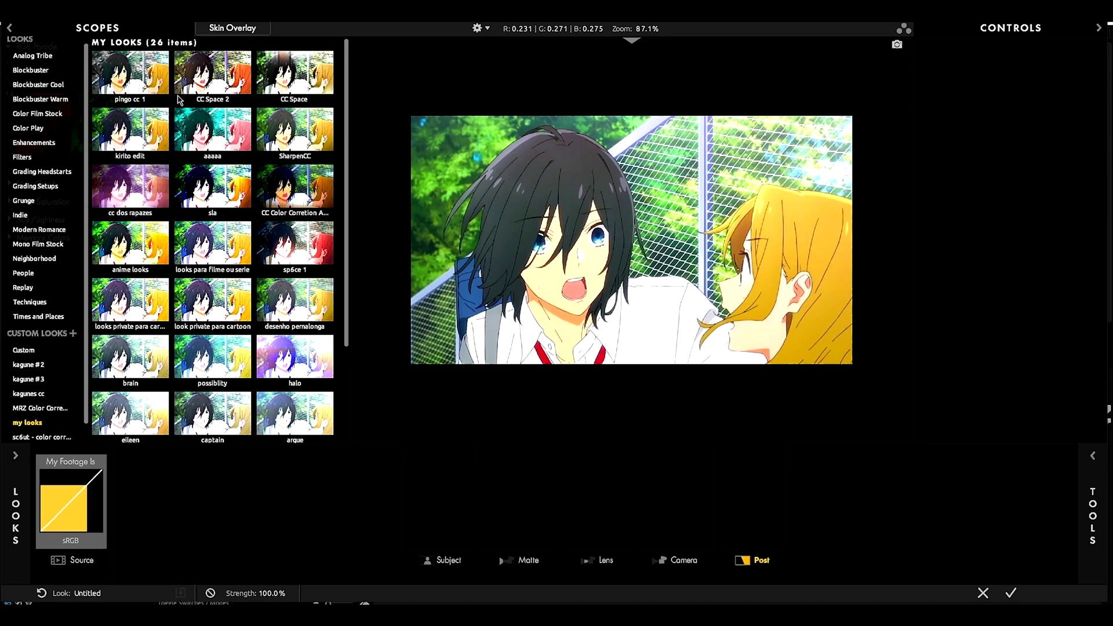
click(198, 60)
click(280, 528)
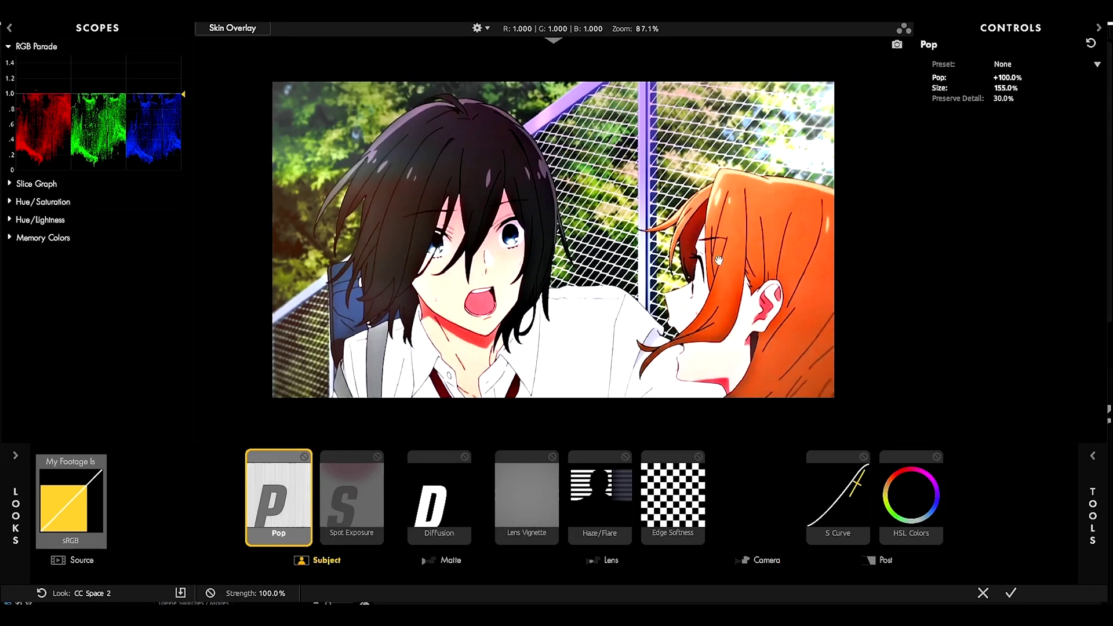
click(1012, 77)
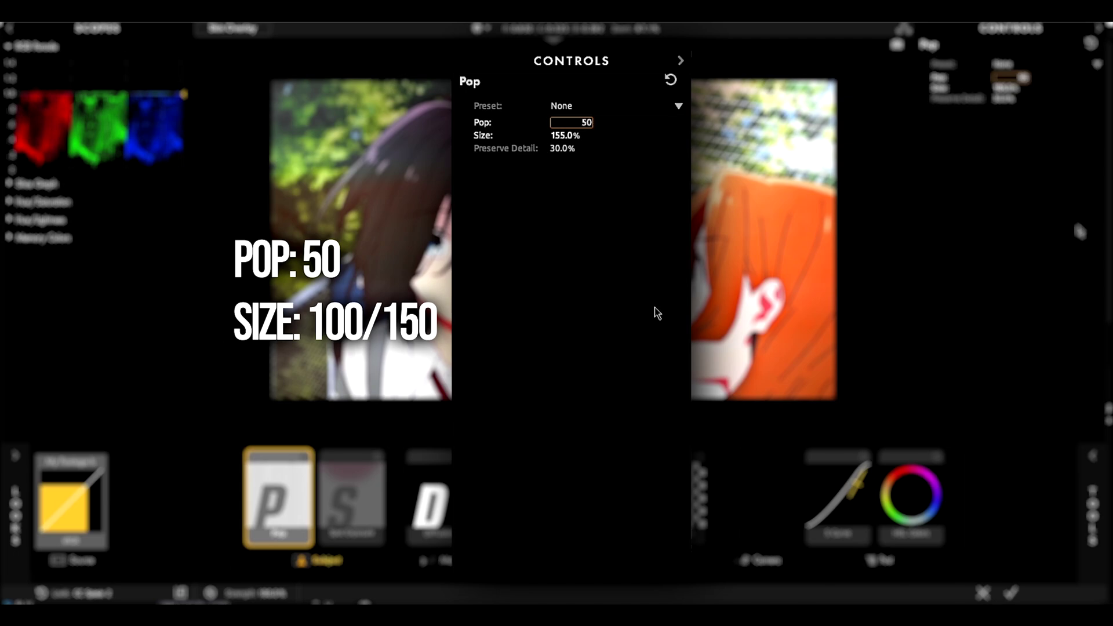
key(Return)
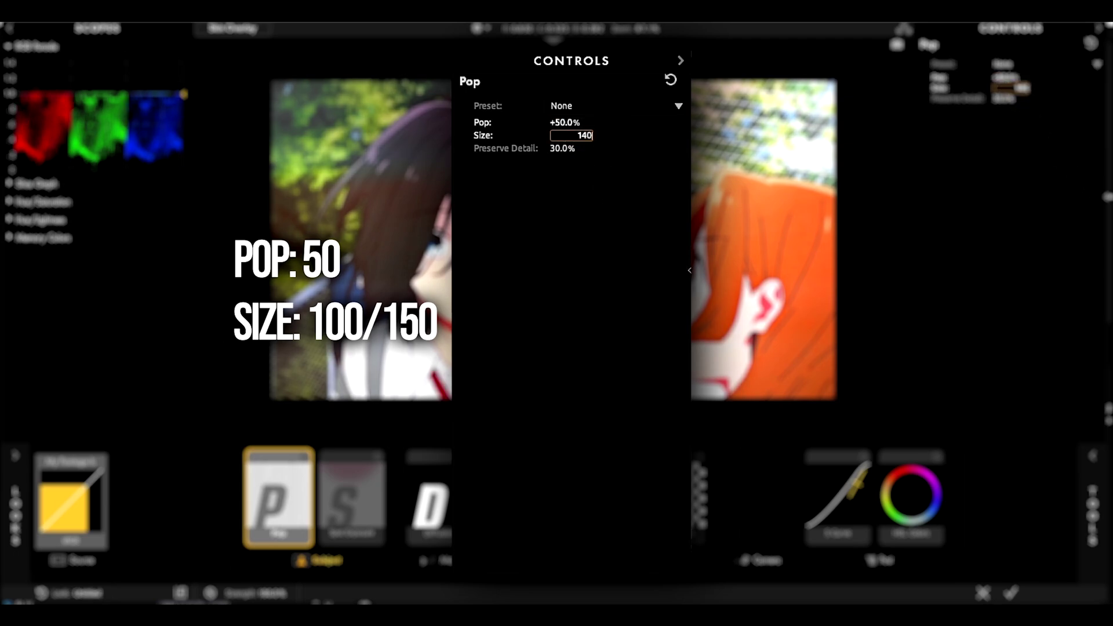
text(140)
key(Return)
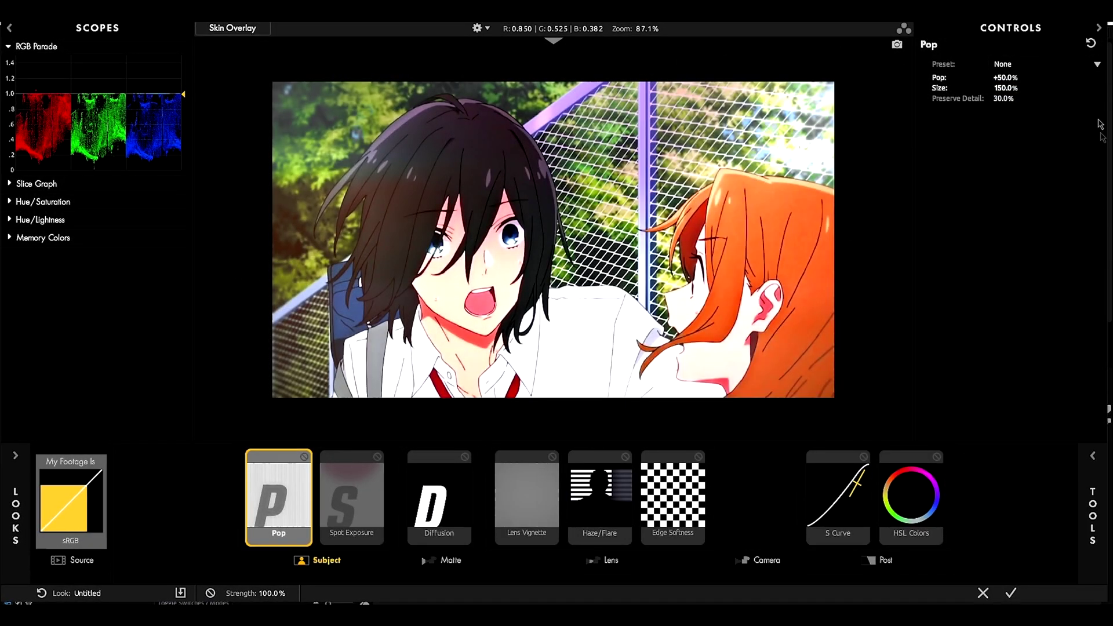
scroll(466, 216, up, 1)
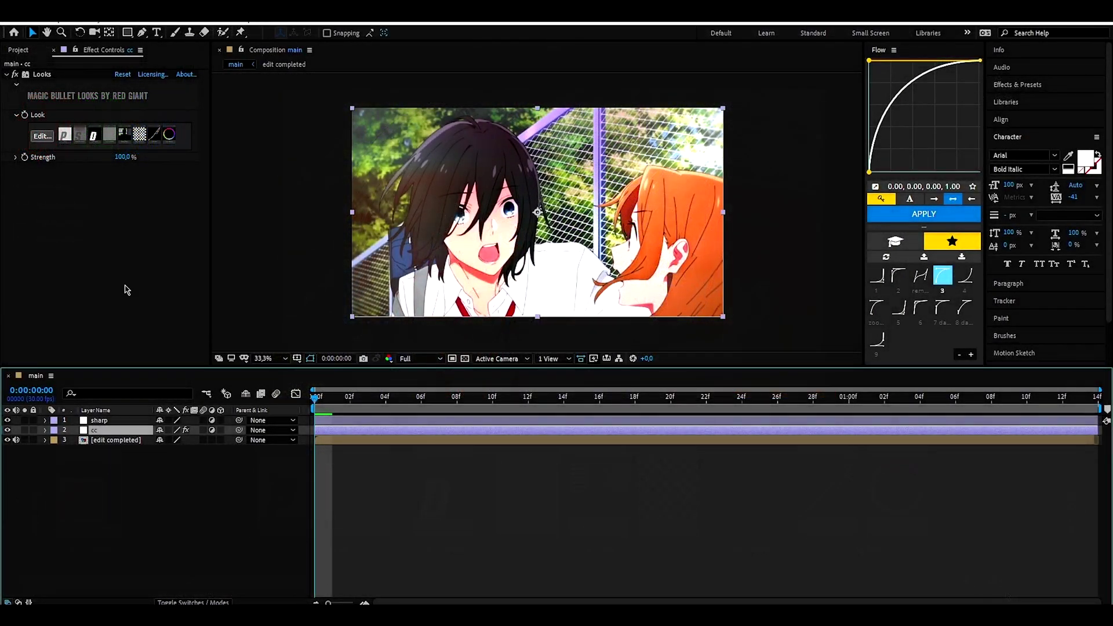
Add Curves to the cc layer and raise the RGB curve slightly
key(ctrl+space)
text(cur)
key(Return)
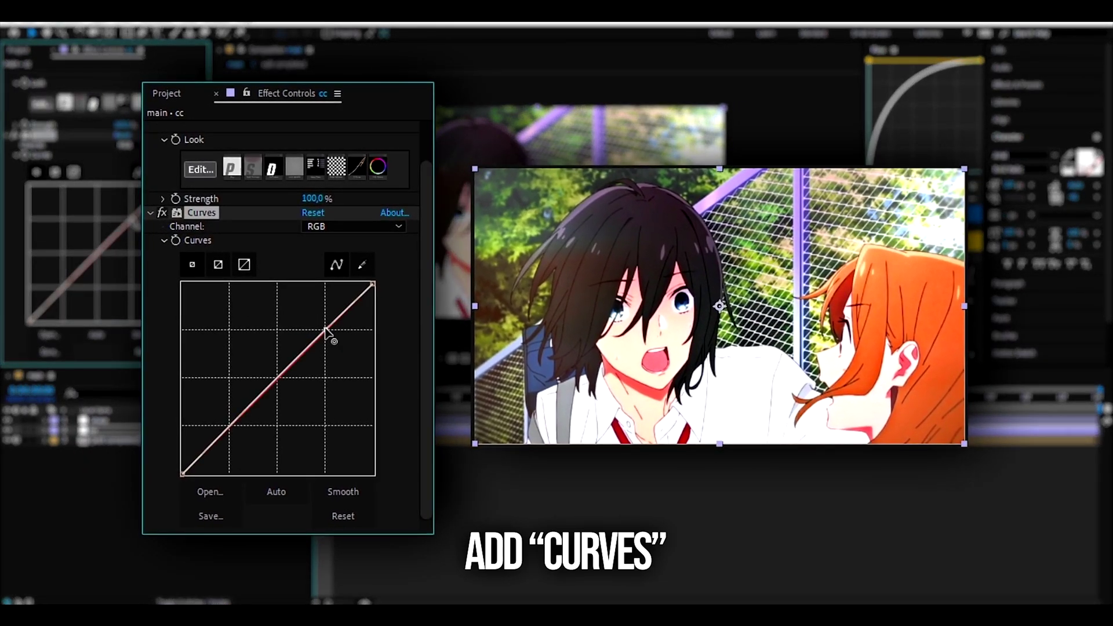
drag(325, 330, 334, 330)
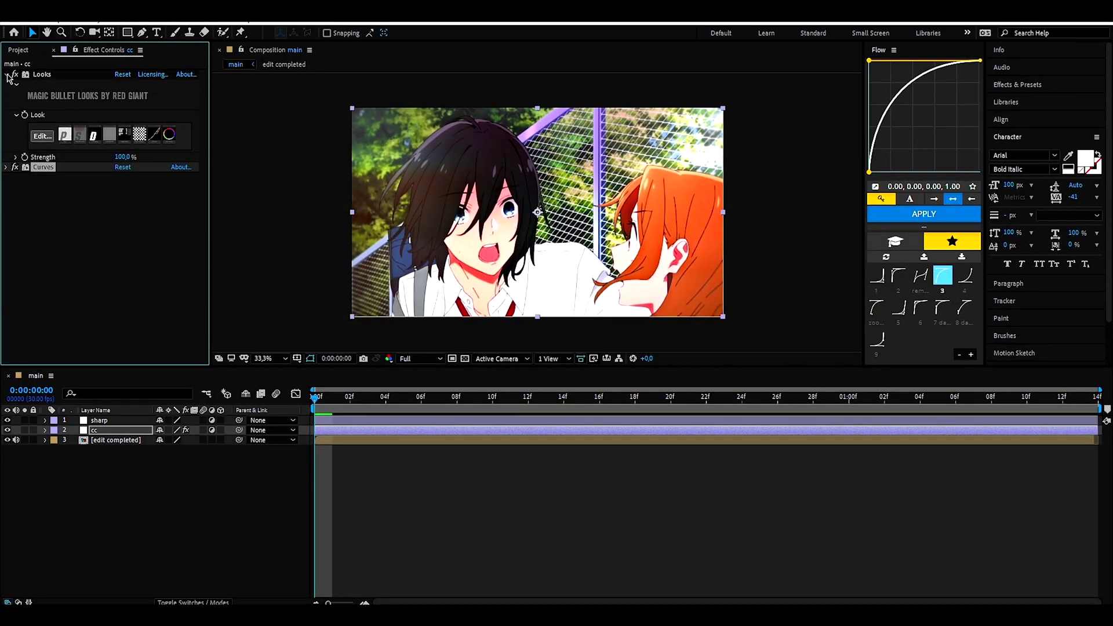
Collapse the Looks settings, select the sharp layer, and add Sharpen to it
click(7, 75)
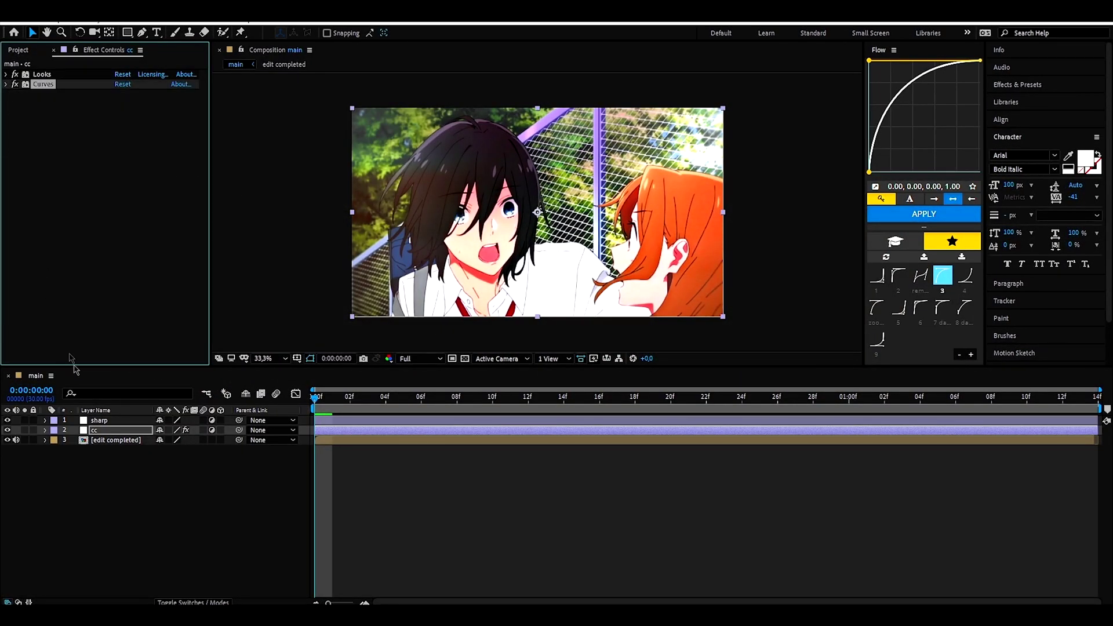
click(146, 473)
click(108, 421)
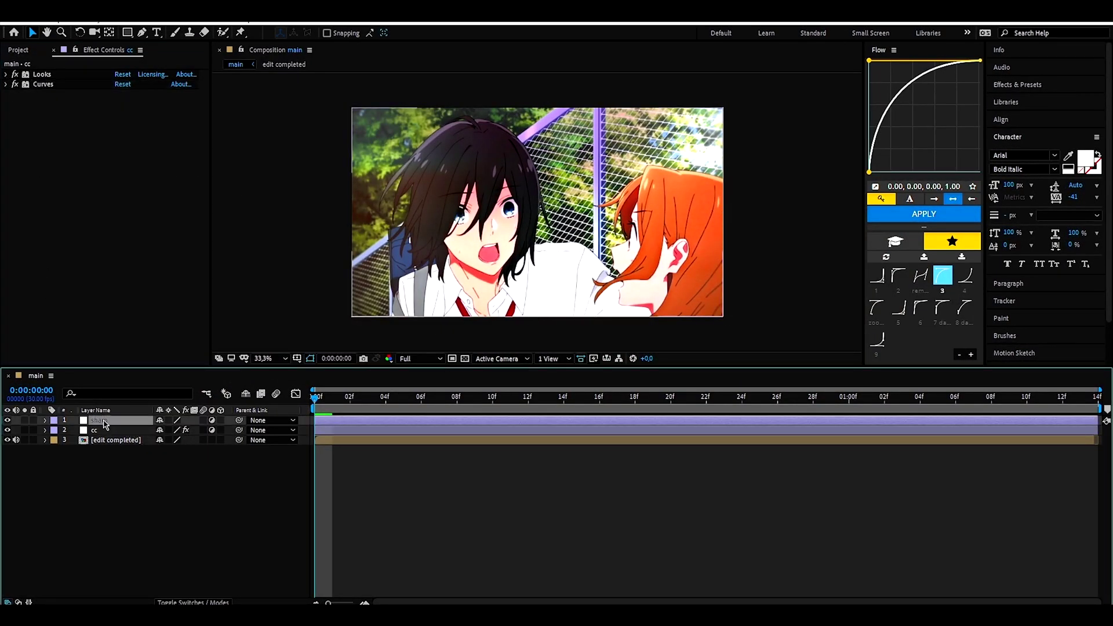
click(119, 266)
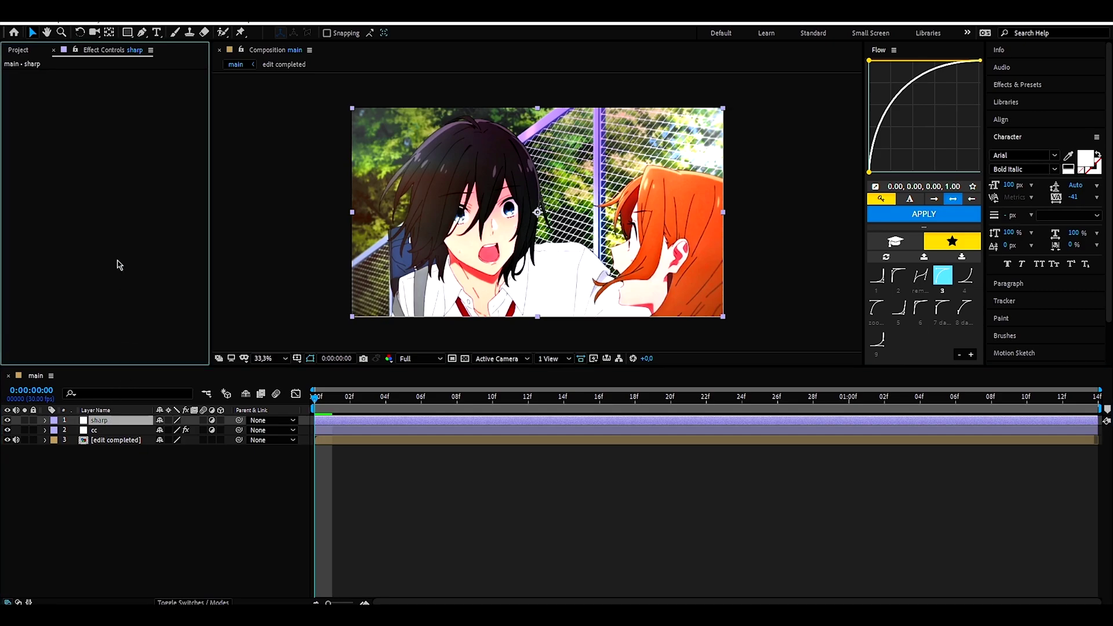
key(ctrl+space)
text(Blur)
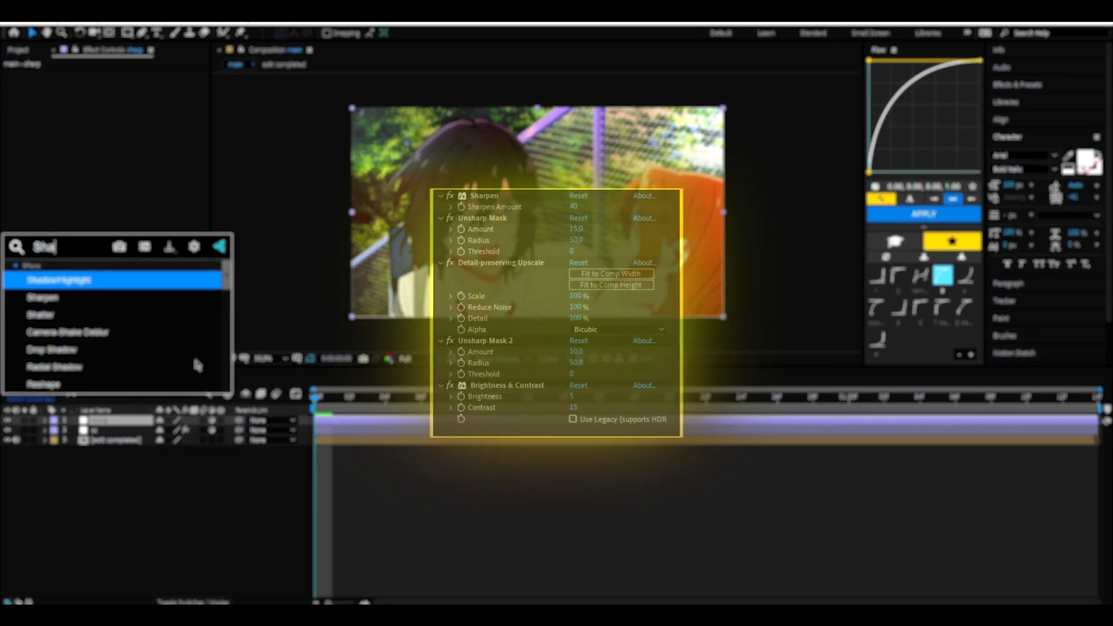
key(Escape)
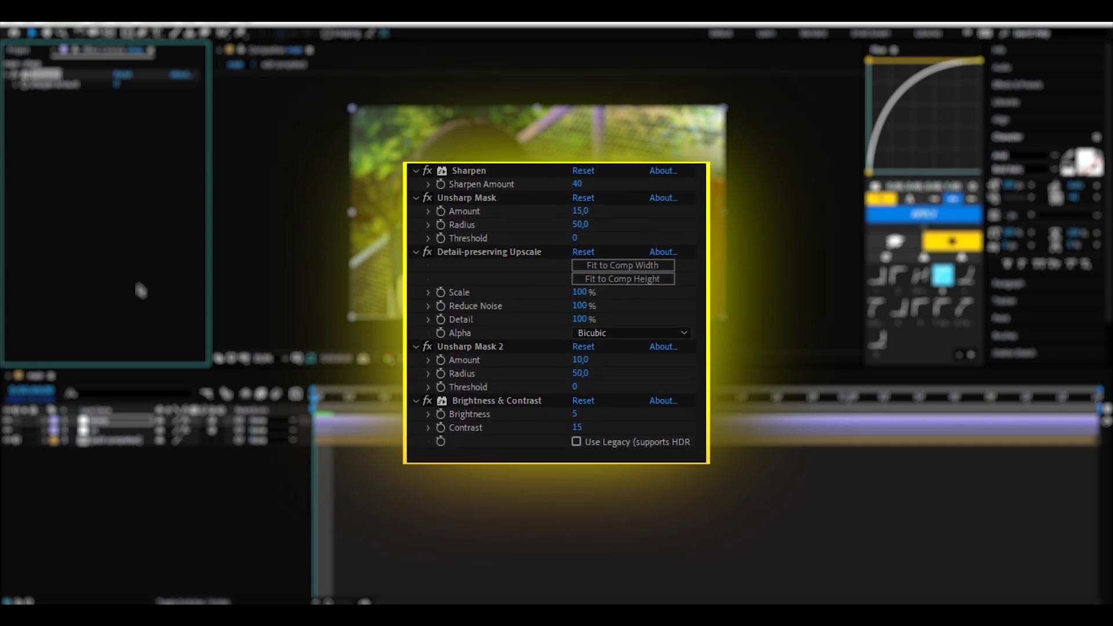
Add Unsharp Mask and Detail-preserving Upscale to the sharp layer
key(ctrl+space)
text(un)
key(Return)
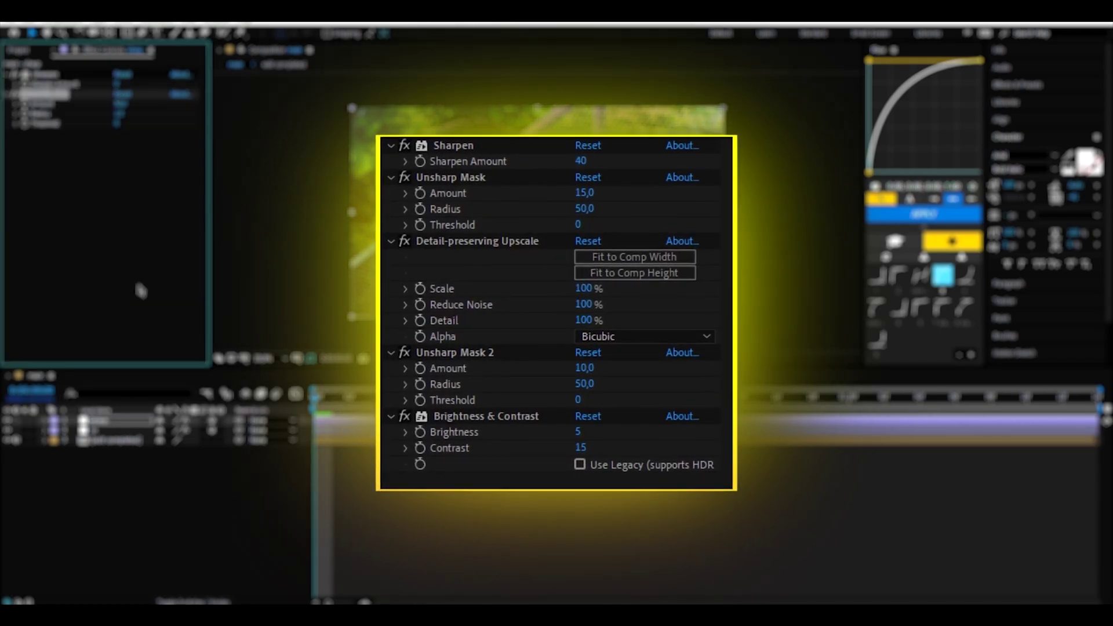
key(ctrl+space)
text(det)
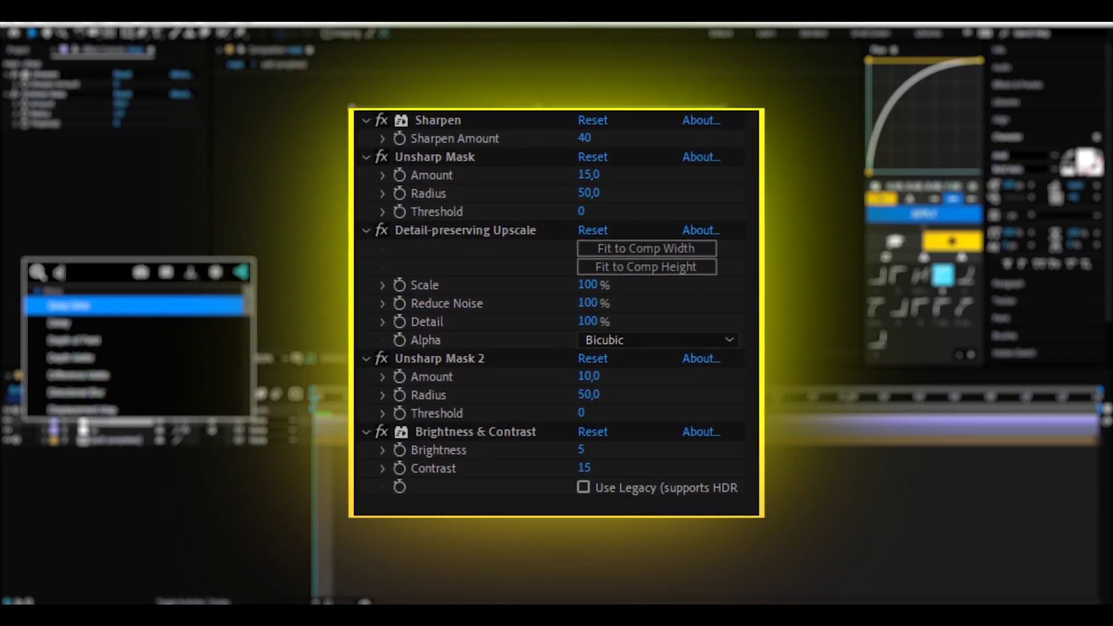
key(Return)
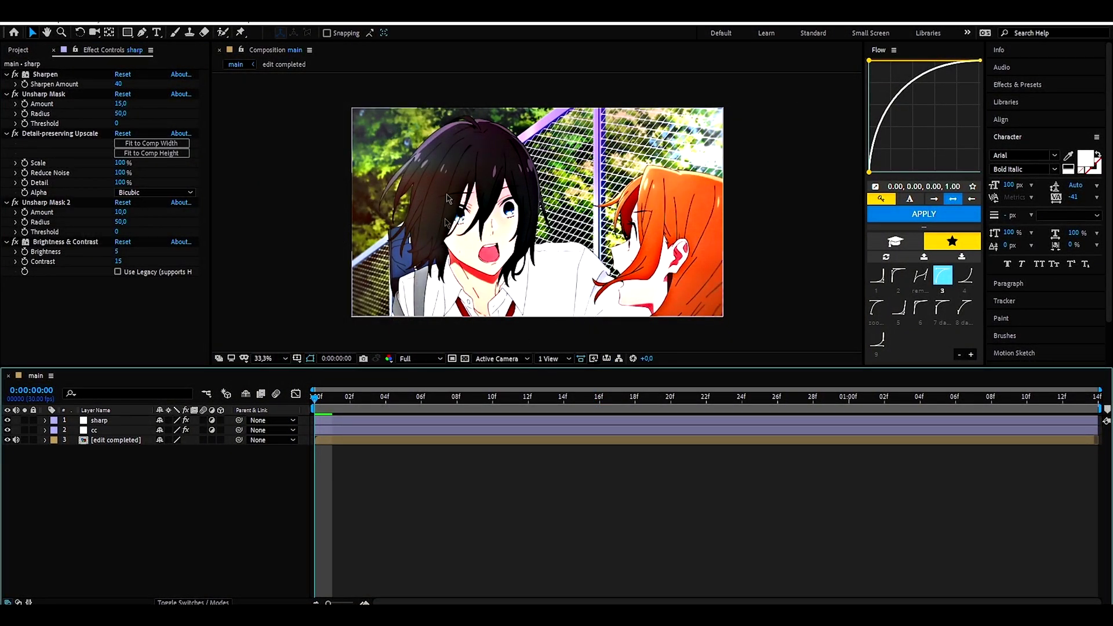
scroll(323, 315, up, 3)
key(h)
drag(440, 279, 770, 215)
key(v)
scroll(611, 277, up, 2)
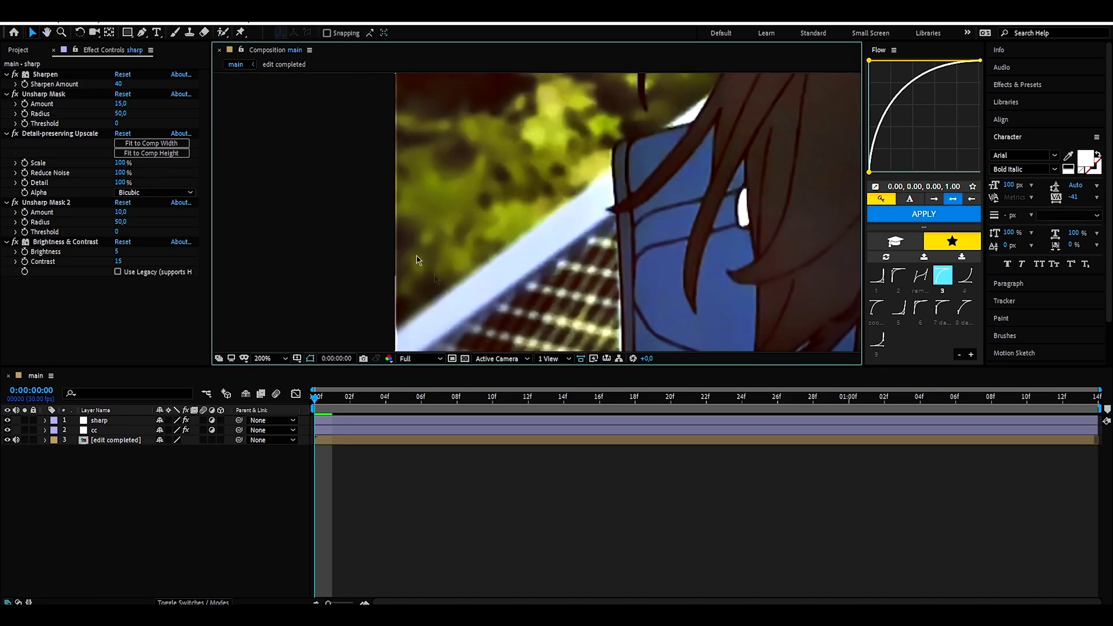
scroll(447, 189, down, 4)
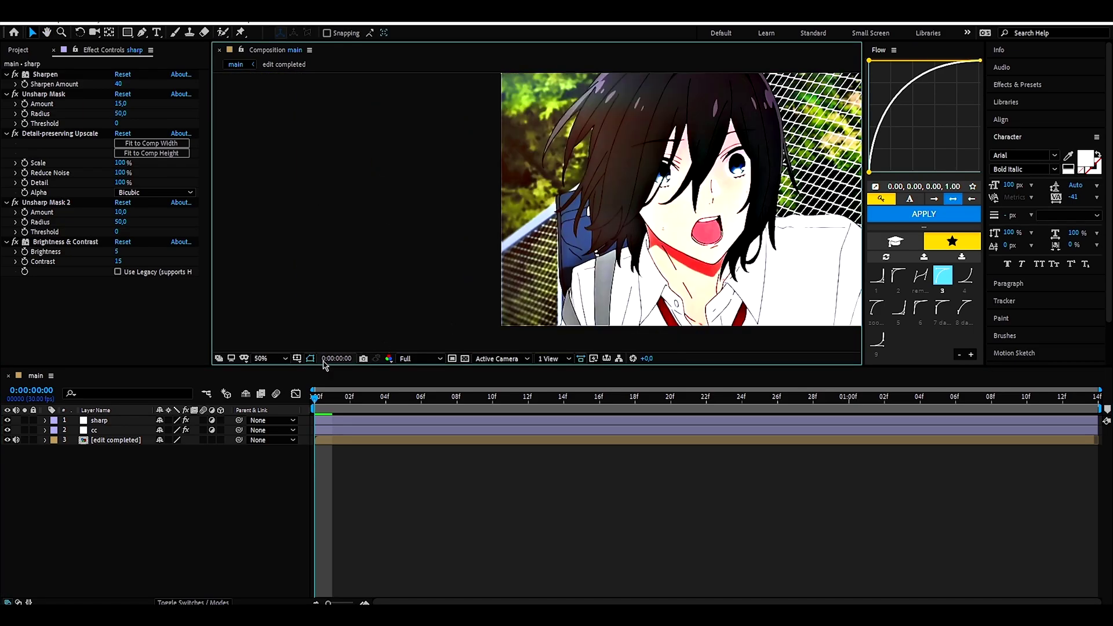
click(262, 357)
click(278, 383)
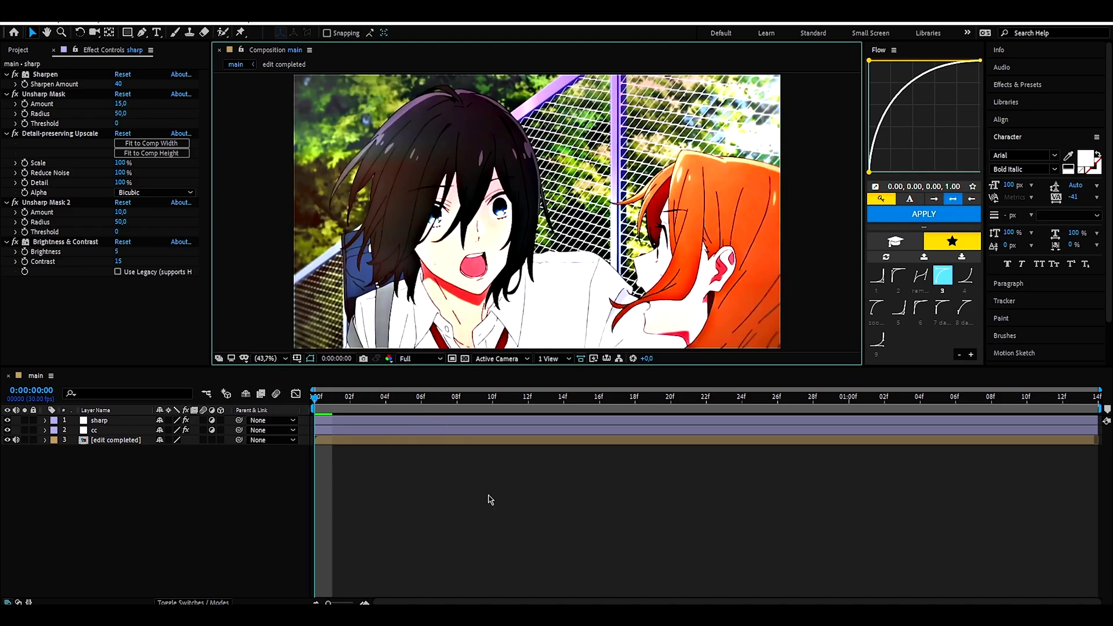
click(107, 441)
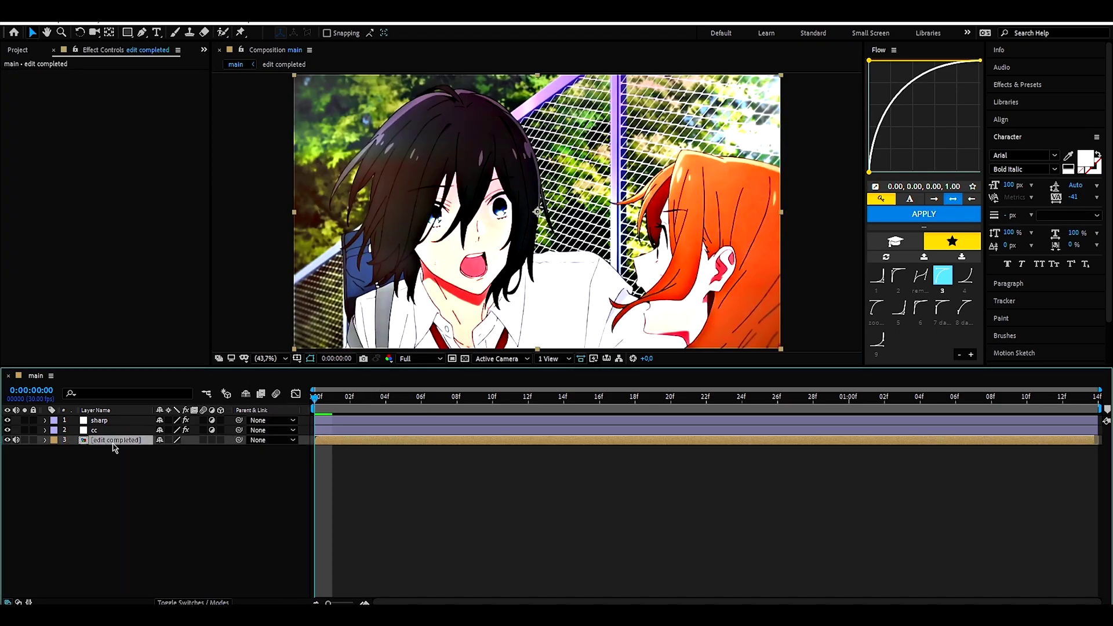
Set the edit completed layer's Scale to 102%
click(173, 450)
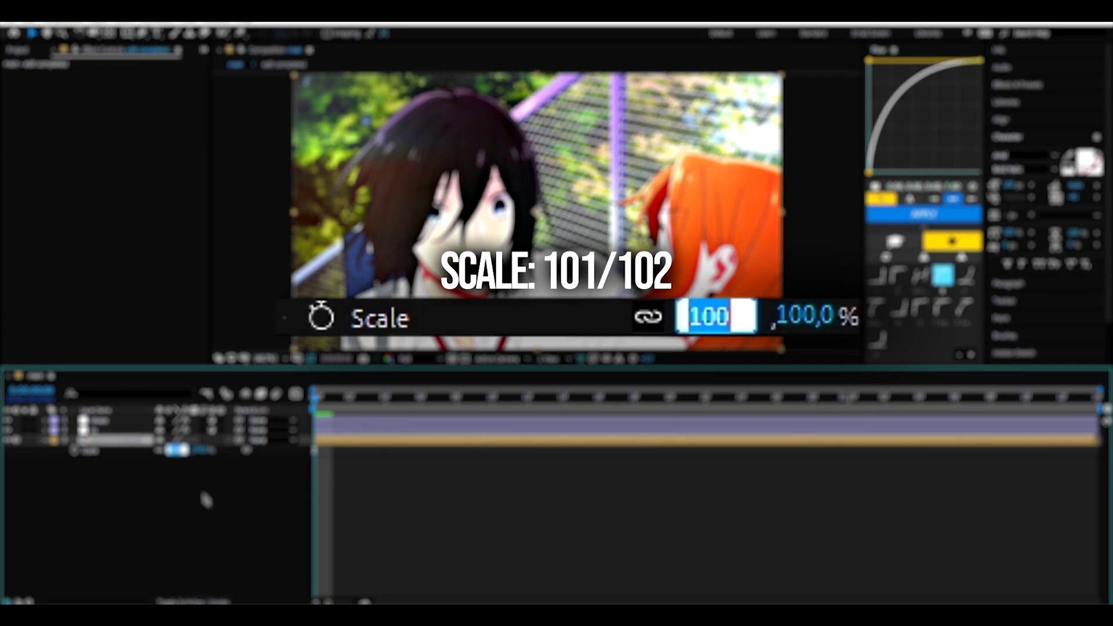
text(1)
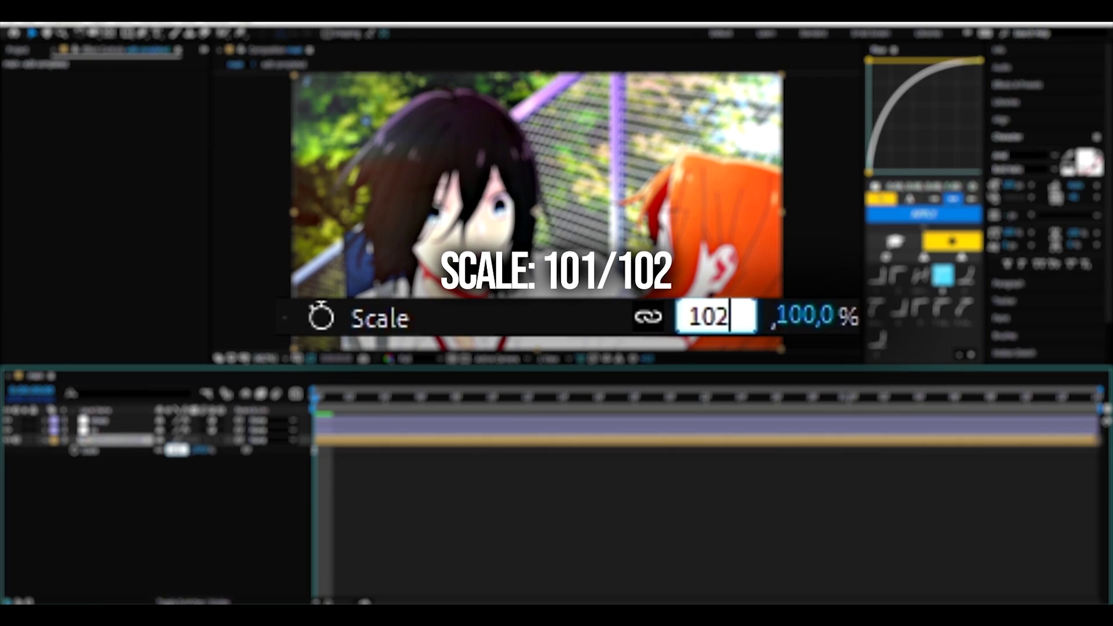
text(02)
key(Return)
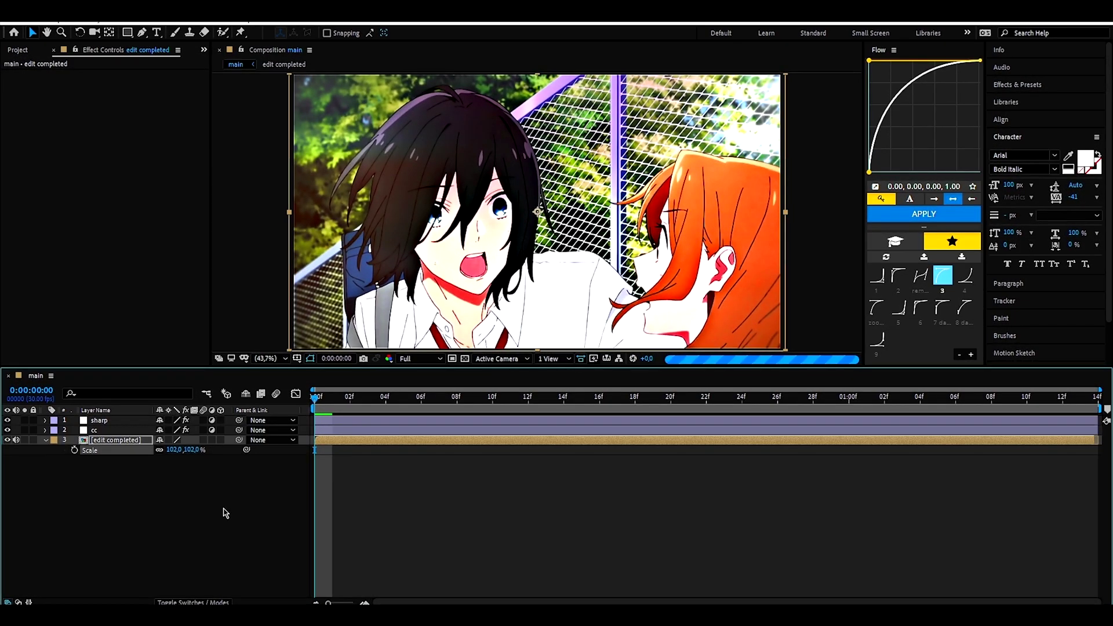
click(225, 513)
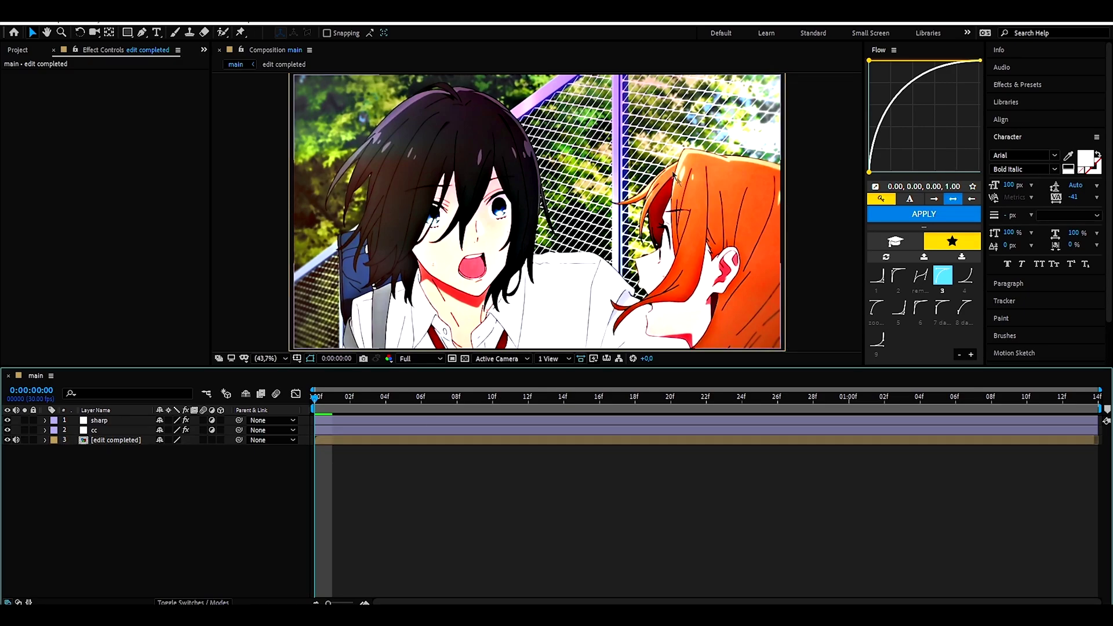
click(123, 442)
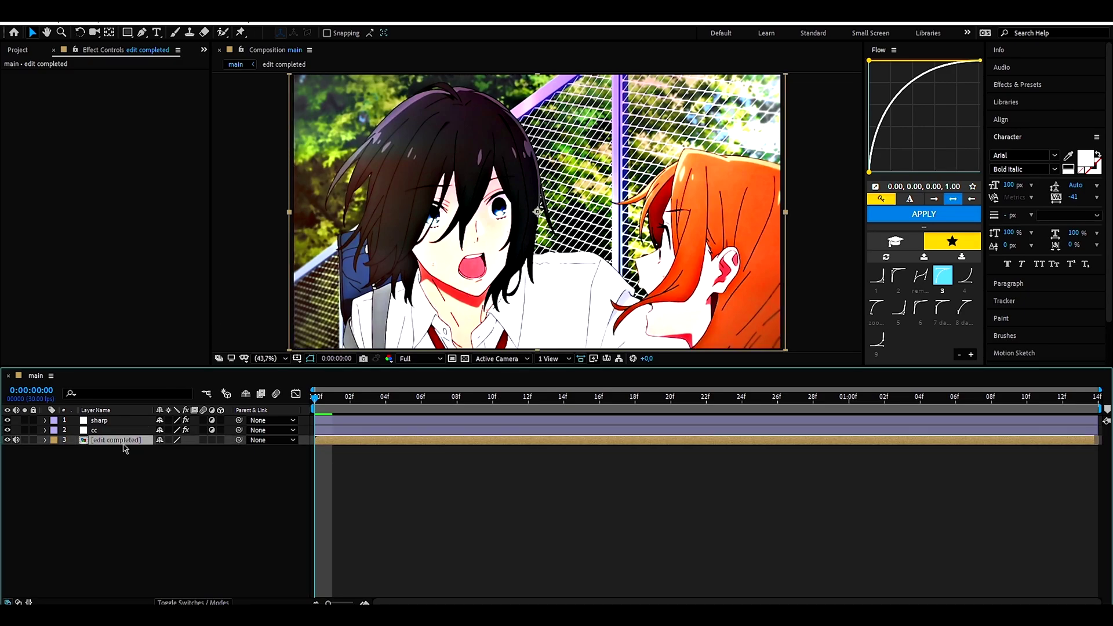
key(ctrl+space)
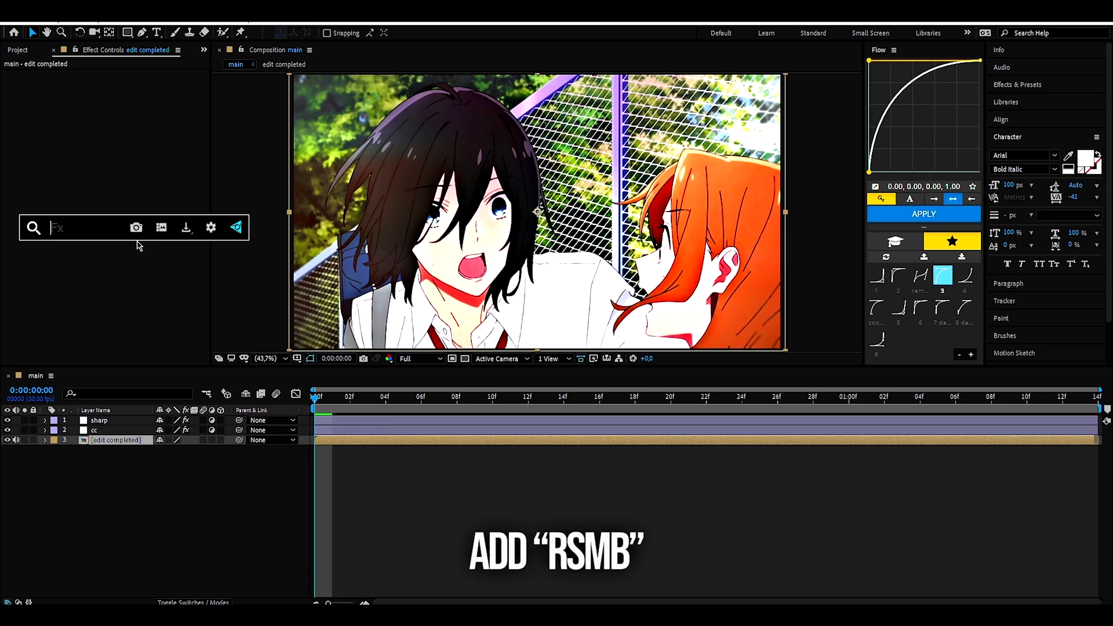
Apply RSMB Pro to the footage layer with Blur Amt 1.00 and Sensitivity 100
text(rsmb)
key(Down)
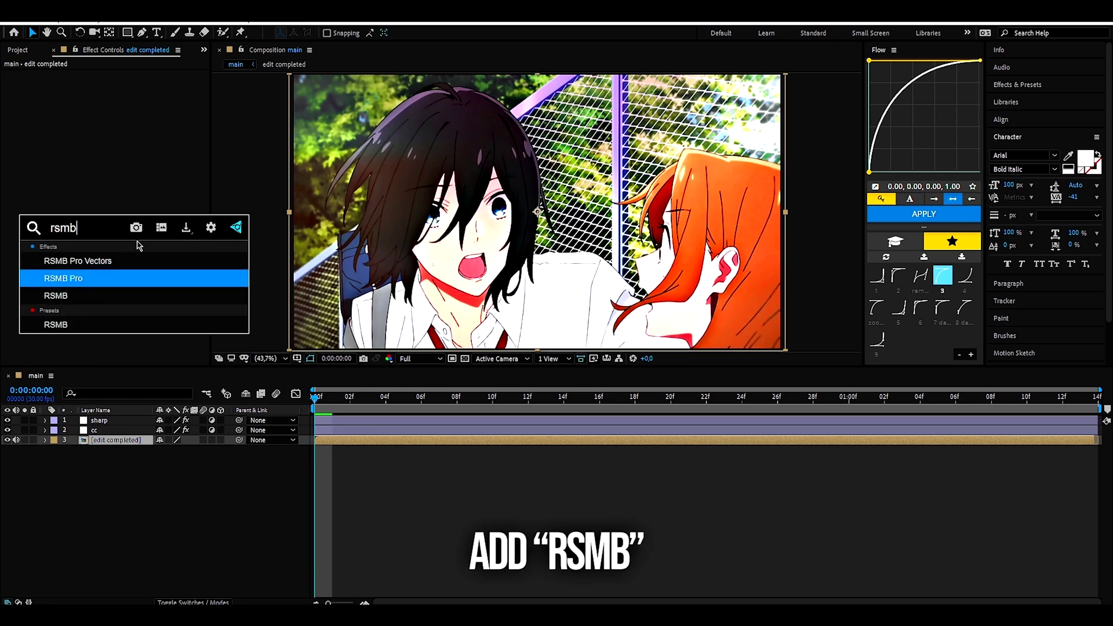
key(Return)
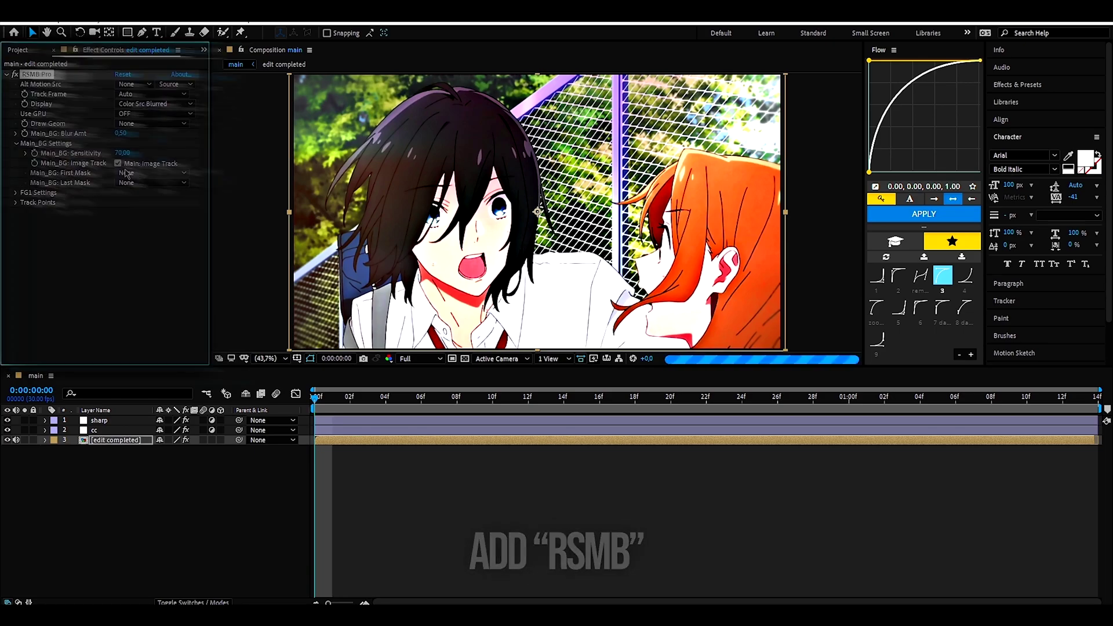
text(1)
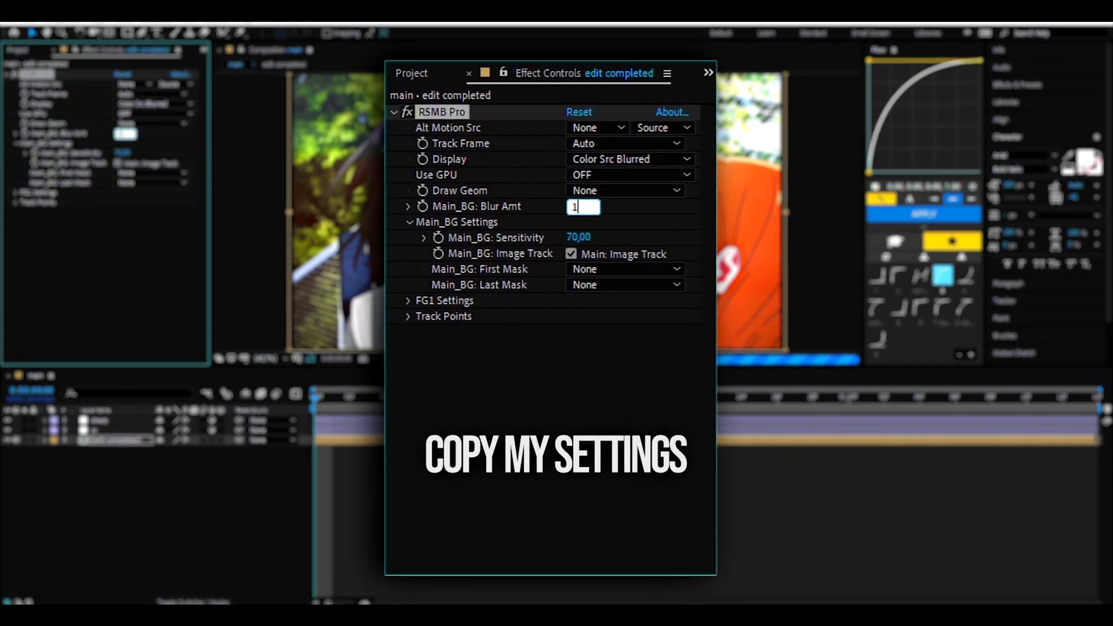
key(Return)
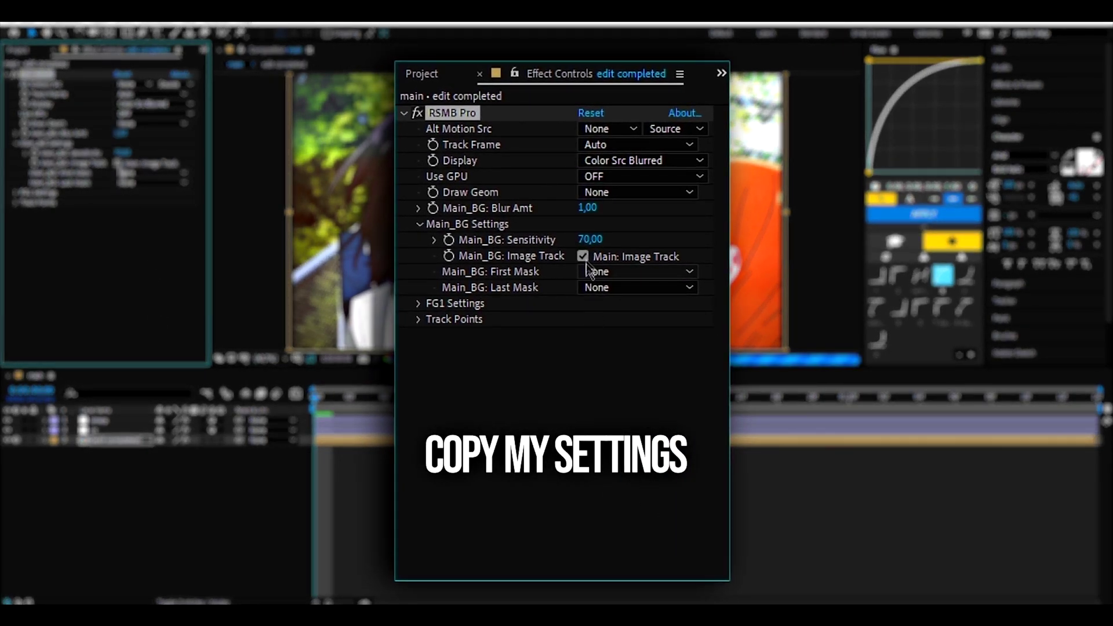
text(100)
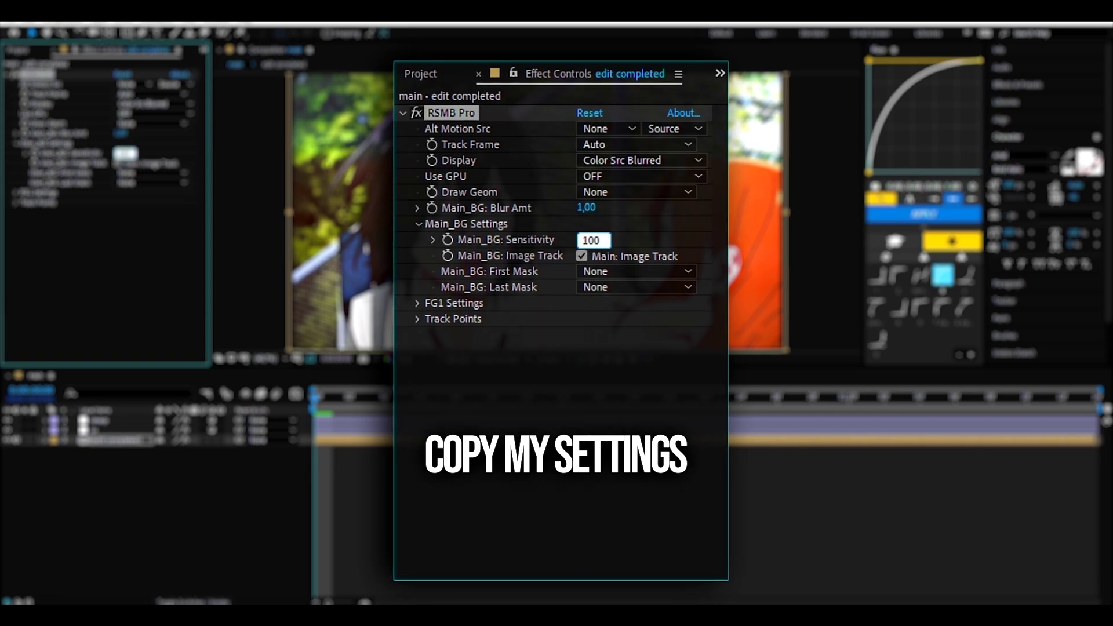
key(Return)
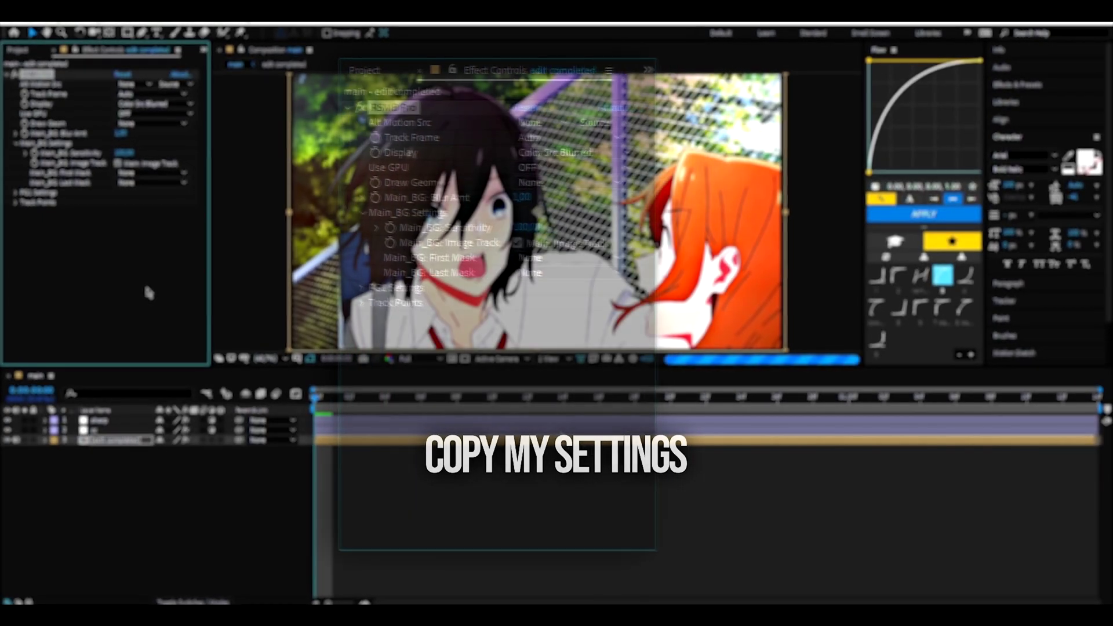
click(267, 359)
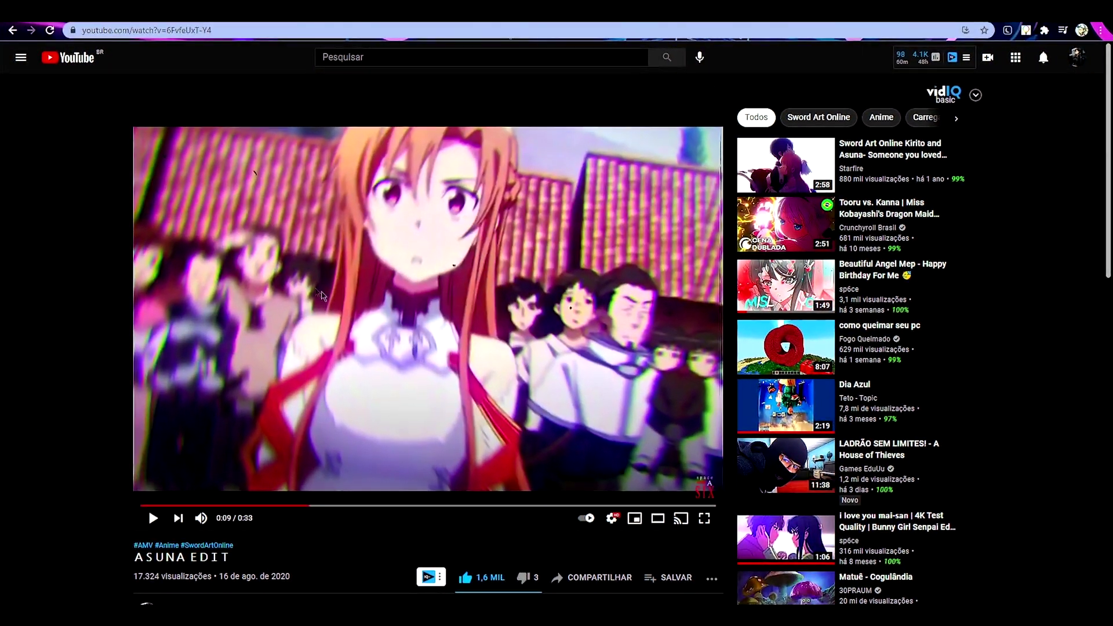
Show the 'Estatísticas para nerds' stats overlay on the ASUNA EDIT video
right_click(332, 314)
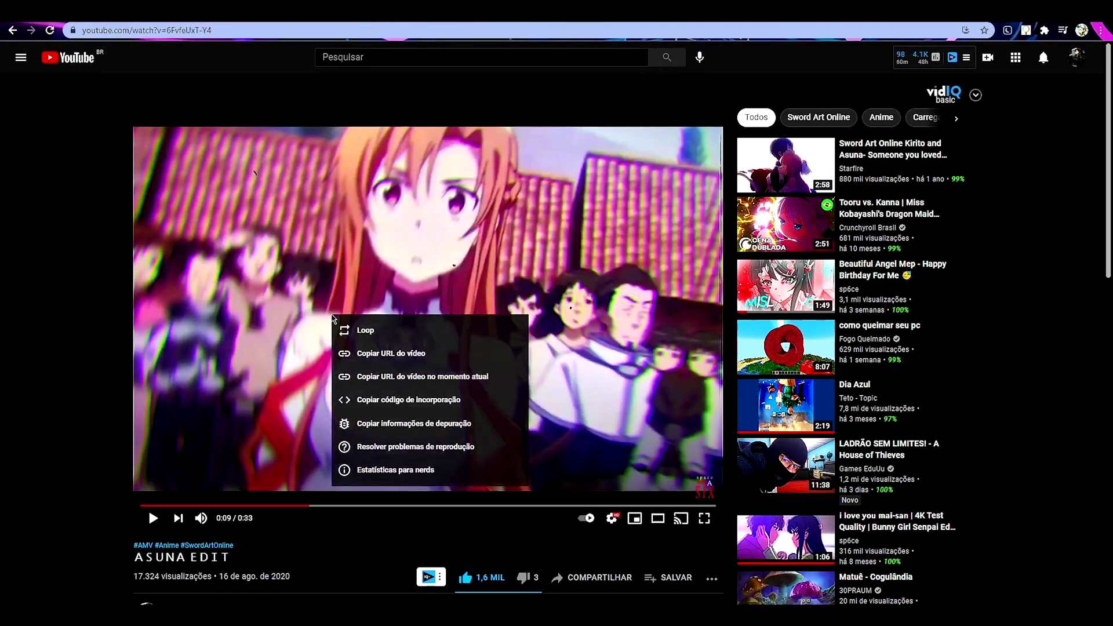
click(406, 469)
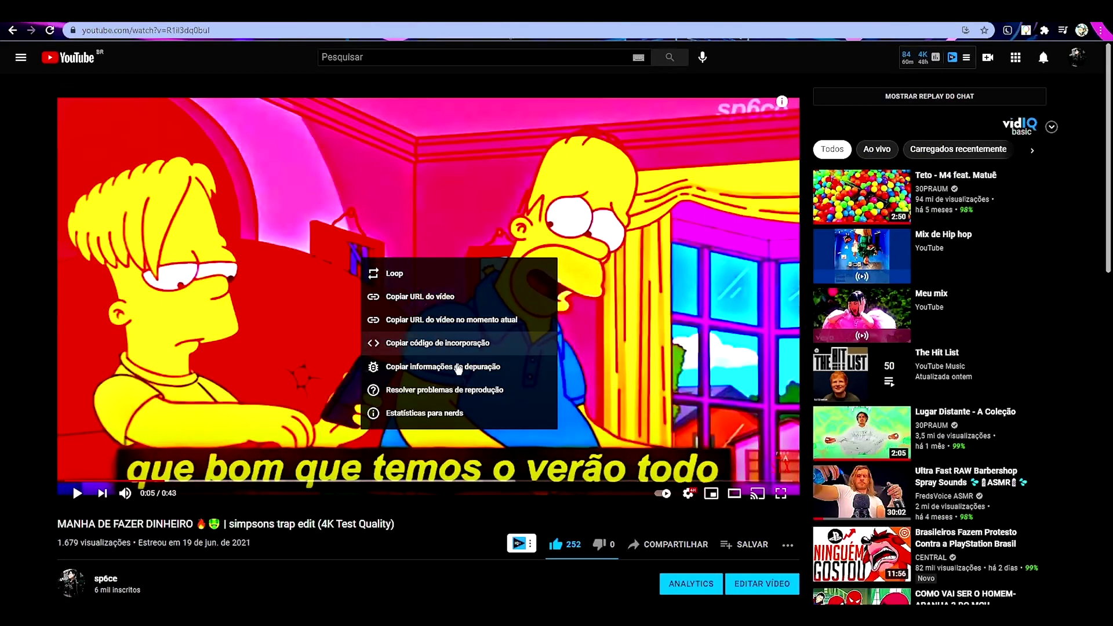
Display the 'Estatísticas para nerds' overlay on the simpsons trap edit video
click(463, 422)
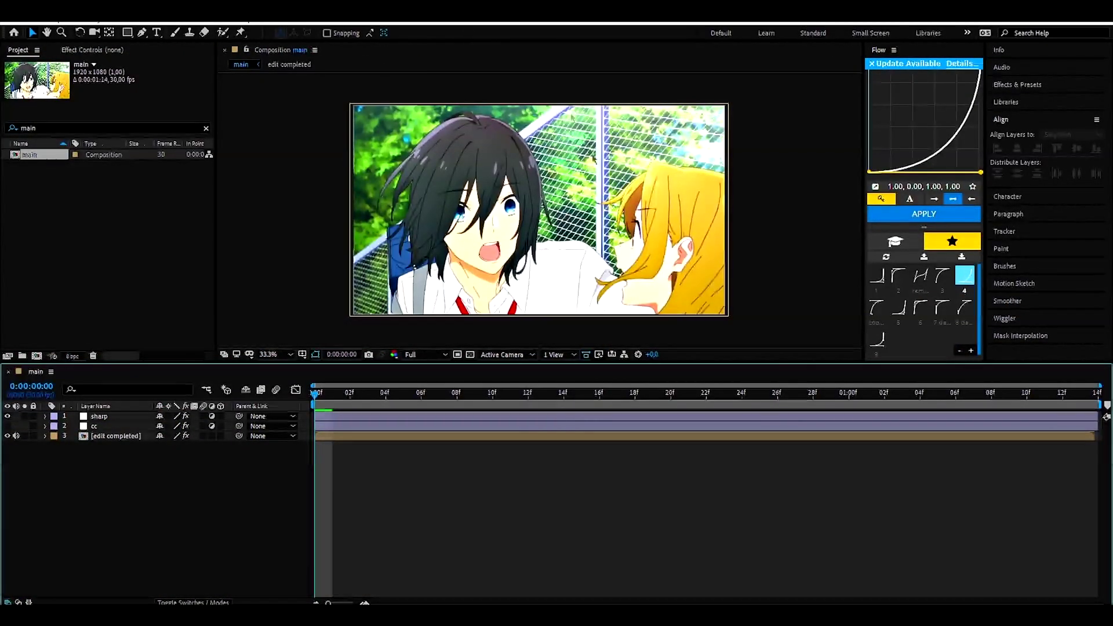
Add the 'main' composition to the Render Queue with a QuickTime output module writing main.mov
click(61, 16)
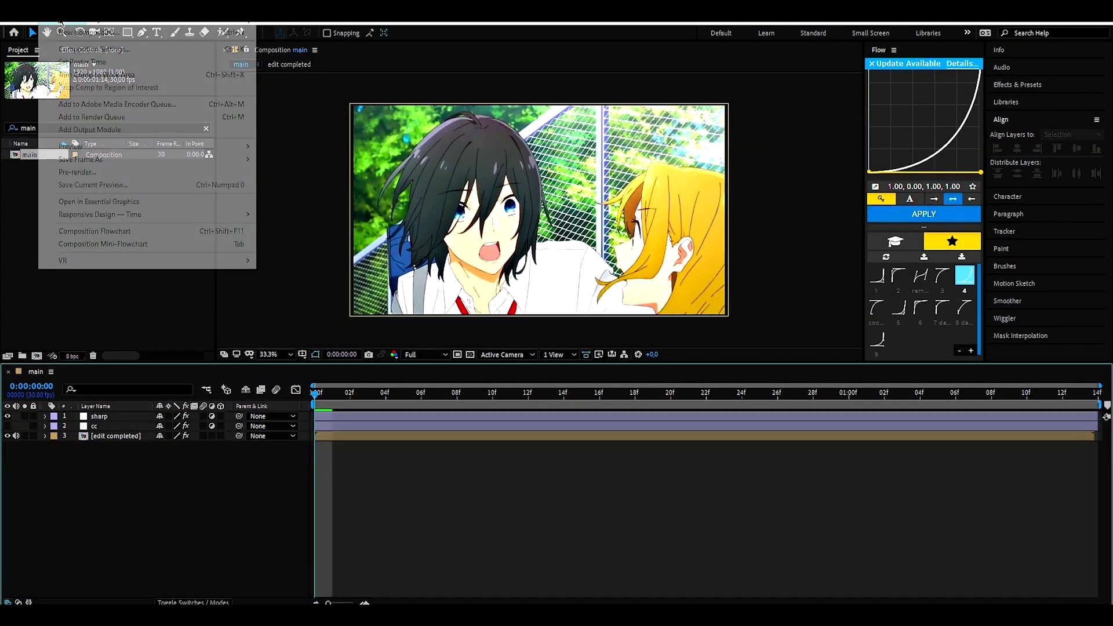
click(113, 116)
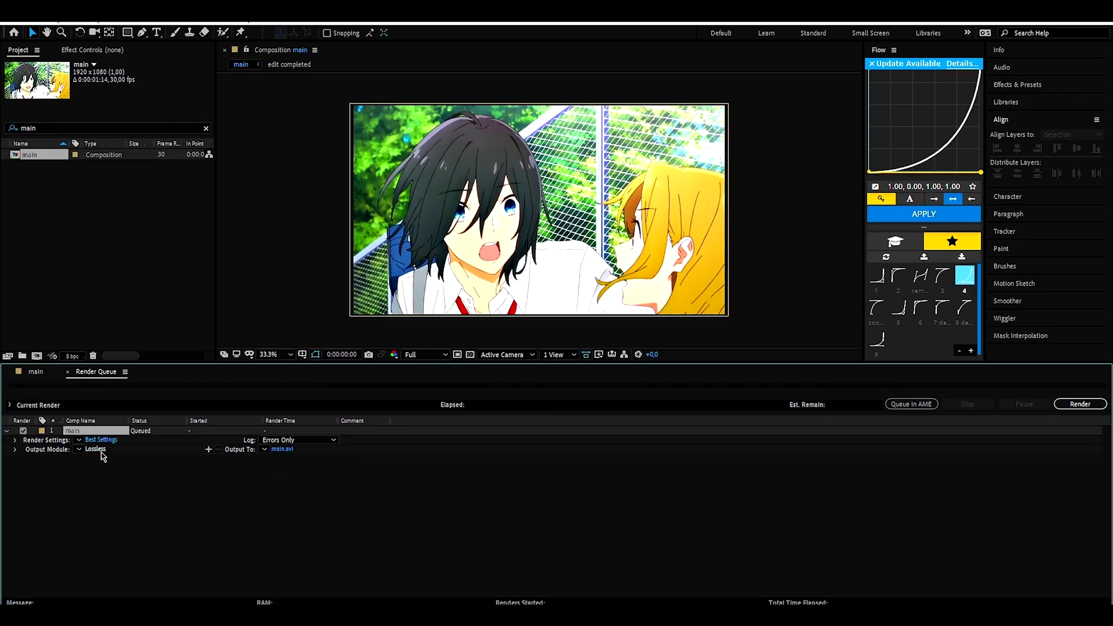
click(96, 450)
click(524, 163)
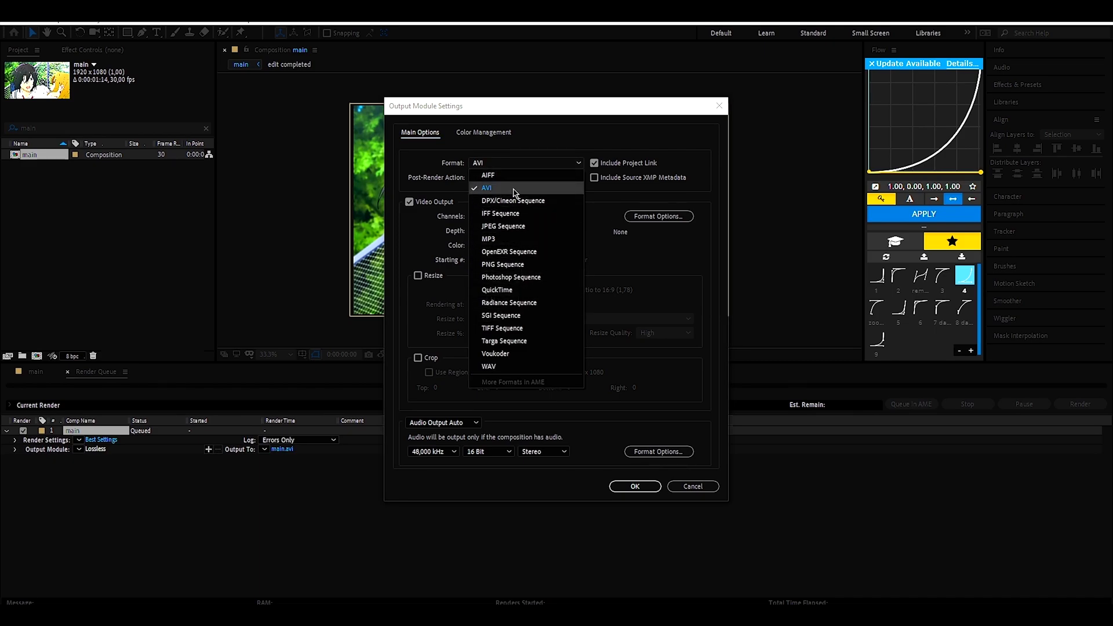
click(527, 290)
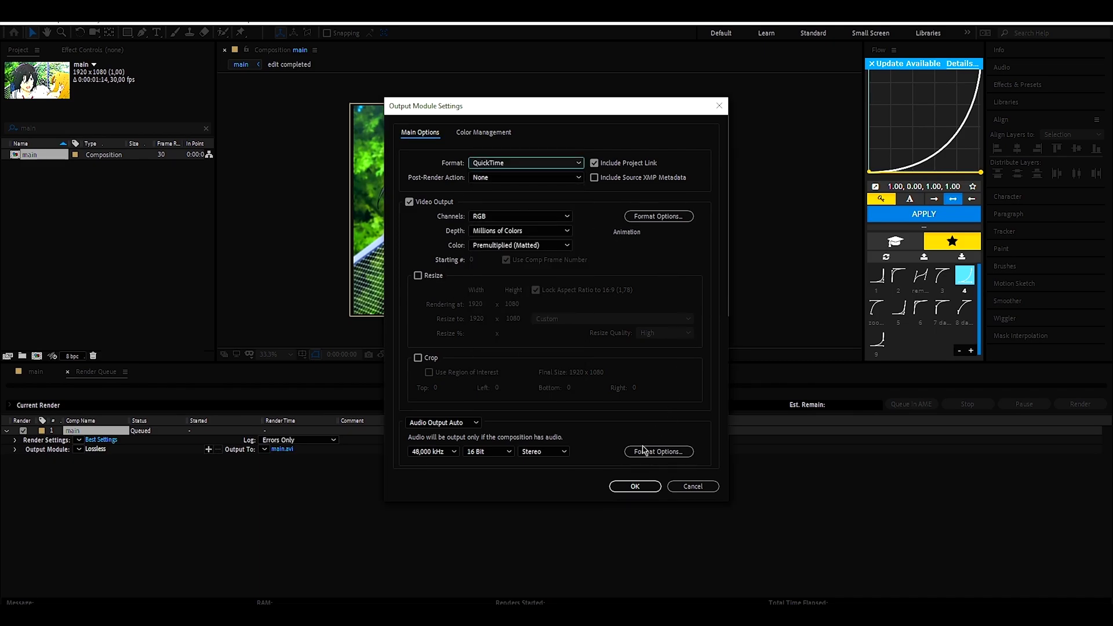
click(634, 487)
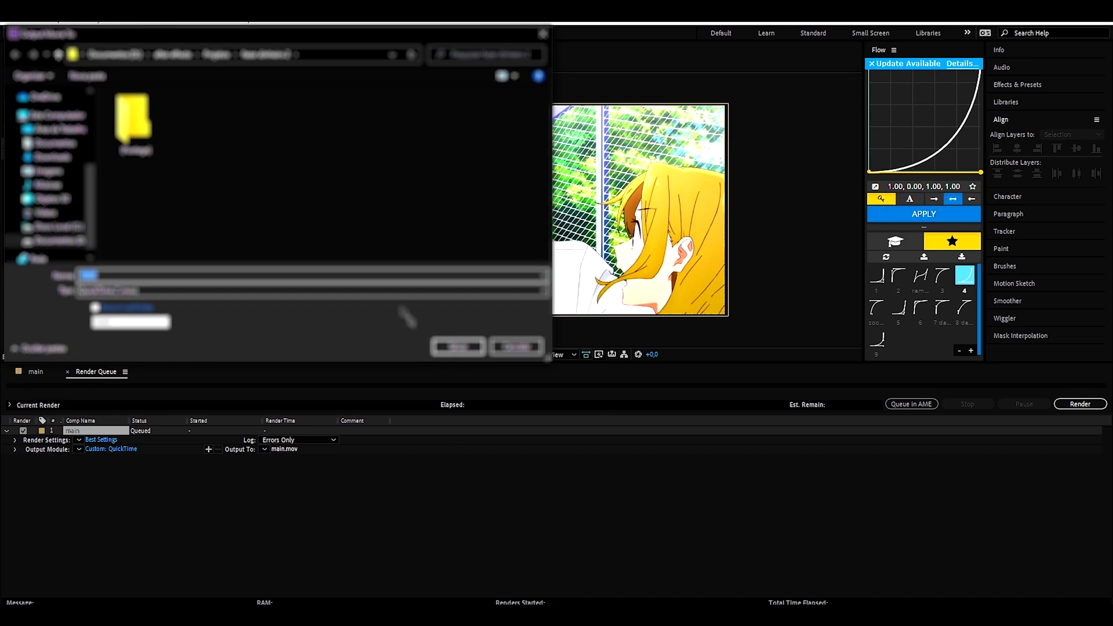
Choose the Videos folder in the save dialog and start typing the file name 'anim'
scroll(60, 228, down, 1)
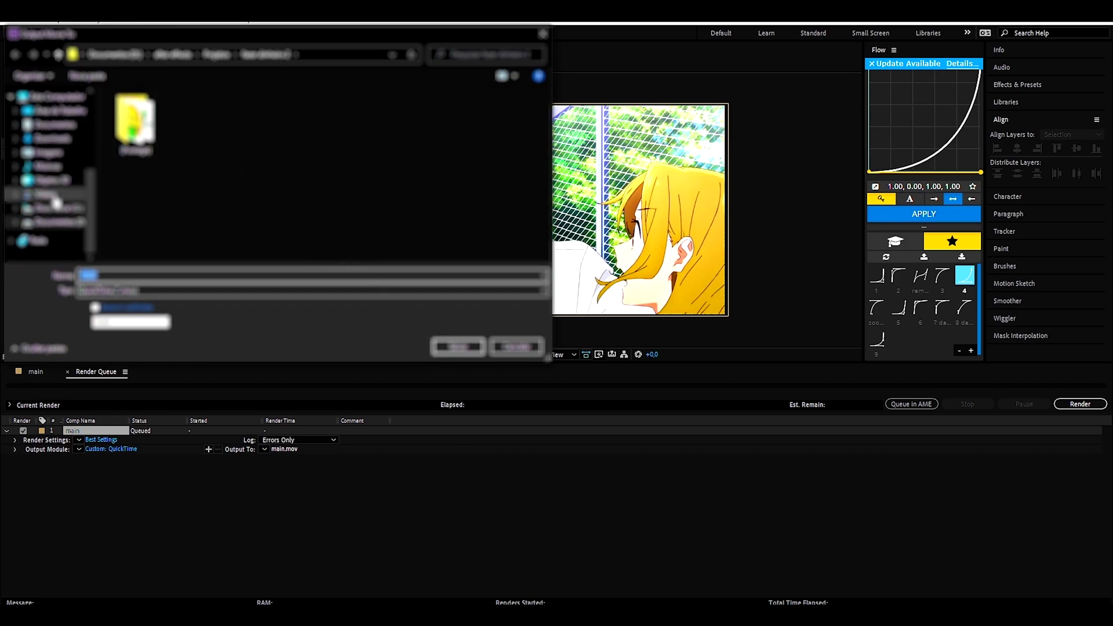
click(47, 195)
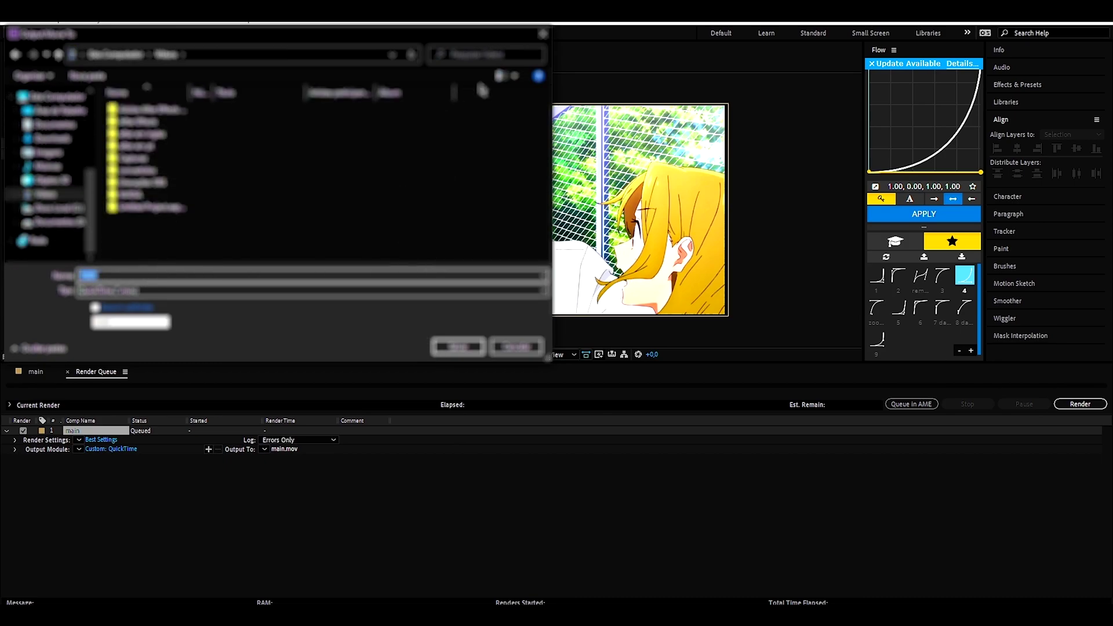
text(anim)
Confirm edit tutorial.mov as the render's output file name
key(Return)
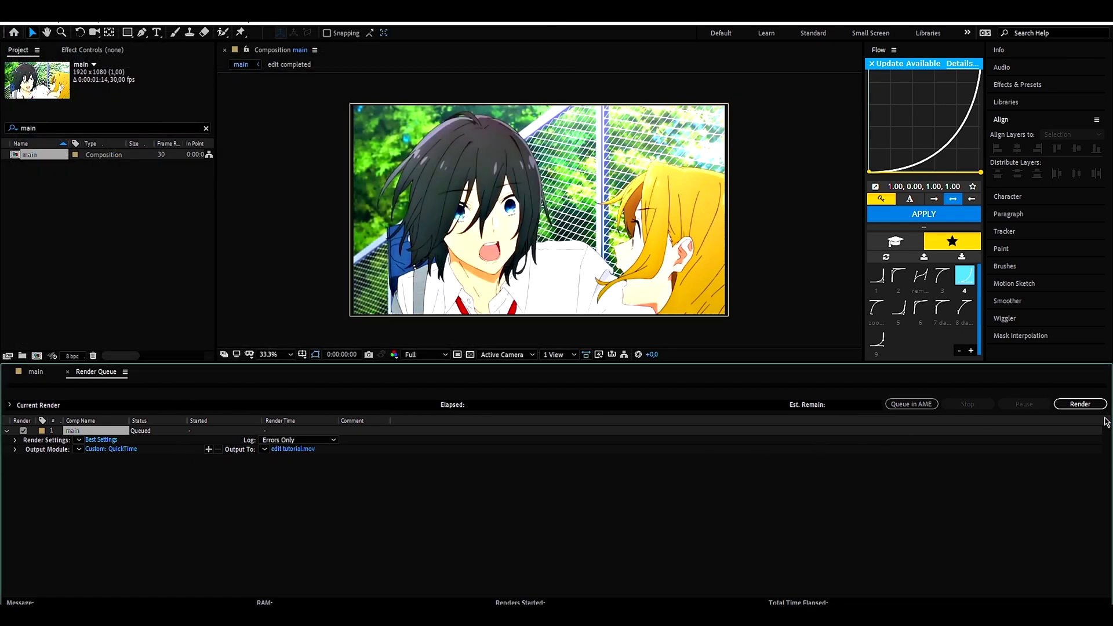